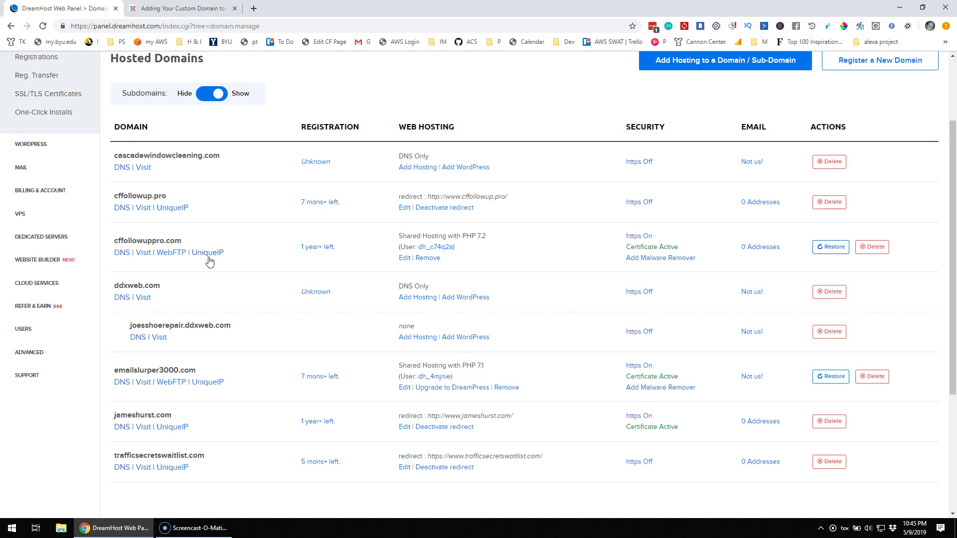
# Highlight the cffollowuppro.com domain name in the Hosted Domains list.
pyautogui.moveTo(124, 244); pyautogui.dragTo(164, 243)
# Submit a CNAME record named www pointing to target.clickfunnels.com for cffollowuppro.com.
pyautogui.click(122, 254)
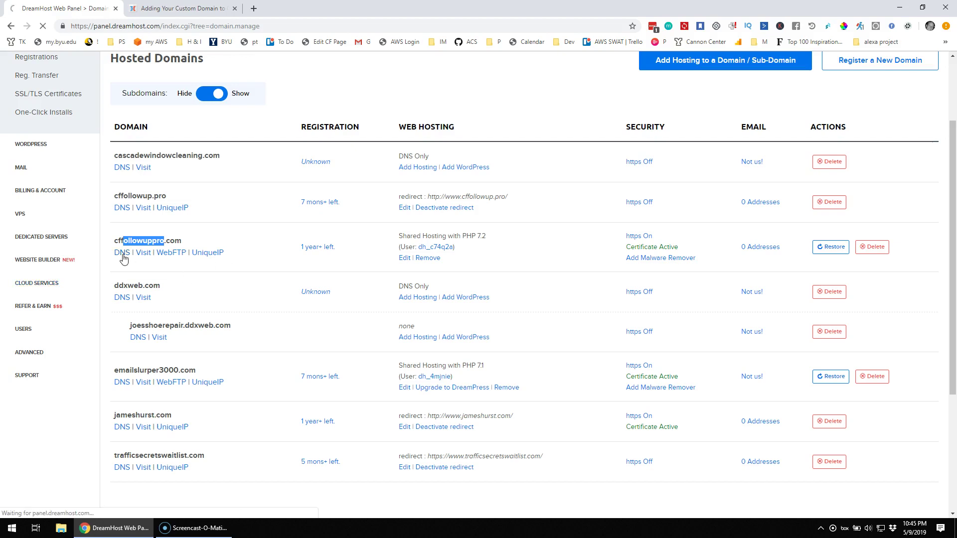
pyautogui.scroll(-5, 341, 299)
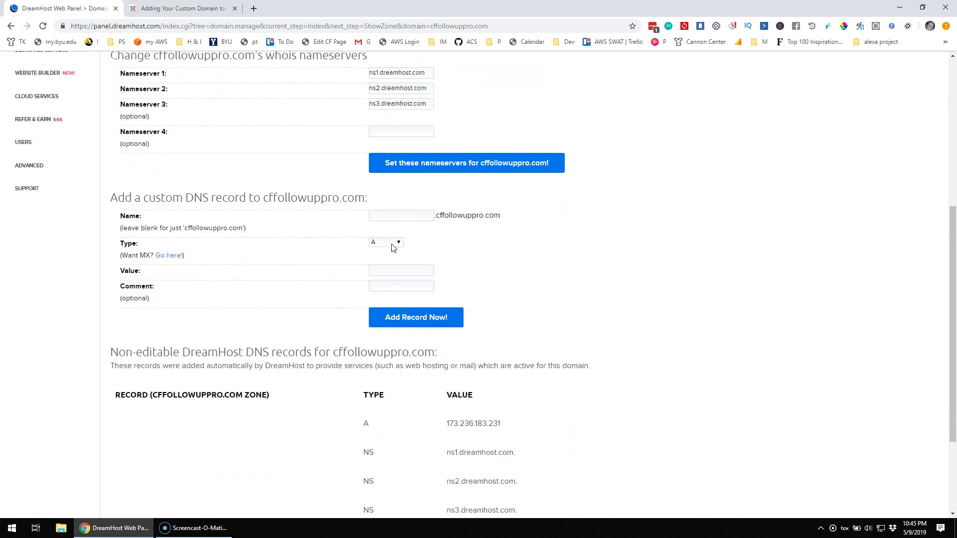
pyautogui.click(393, 243)
pyautogui.click(390, 265)
pyautogui.click(395, 270)
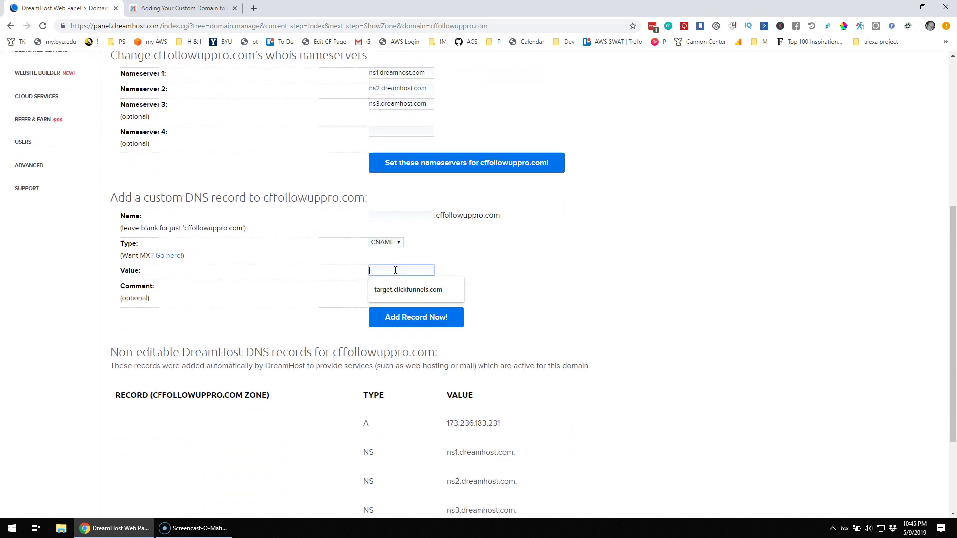
pyautogui.click(408, 294)
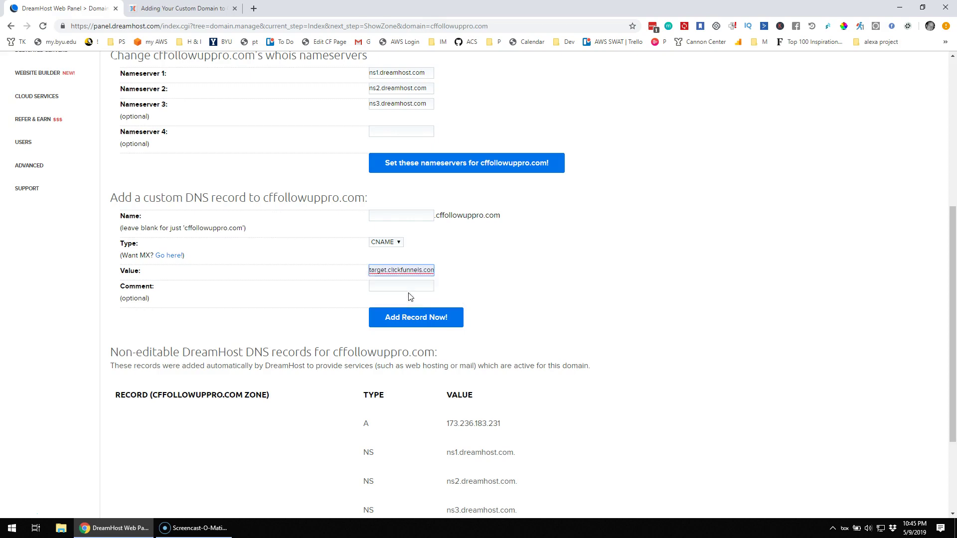
pyautogui.click(421, 216)
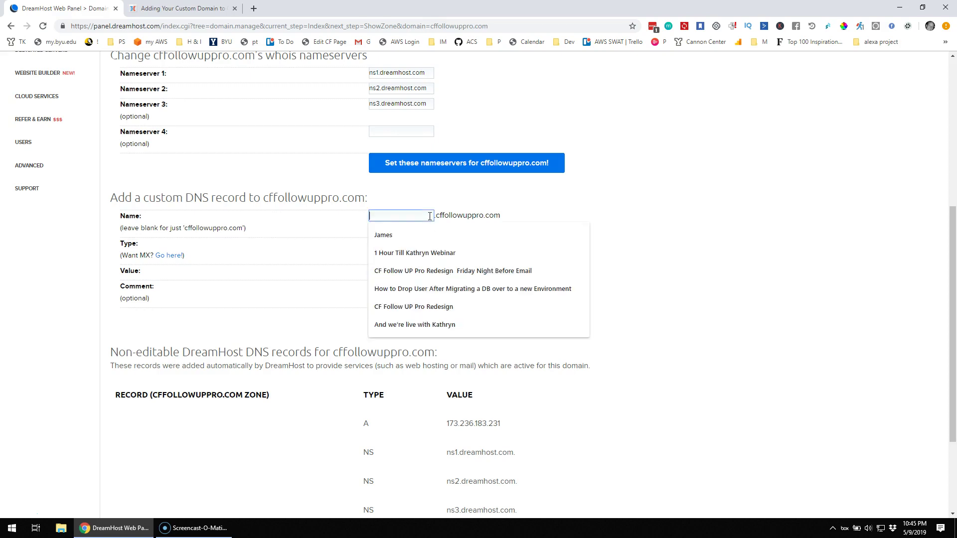
pyautogui.click(449, 231)
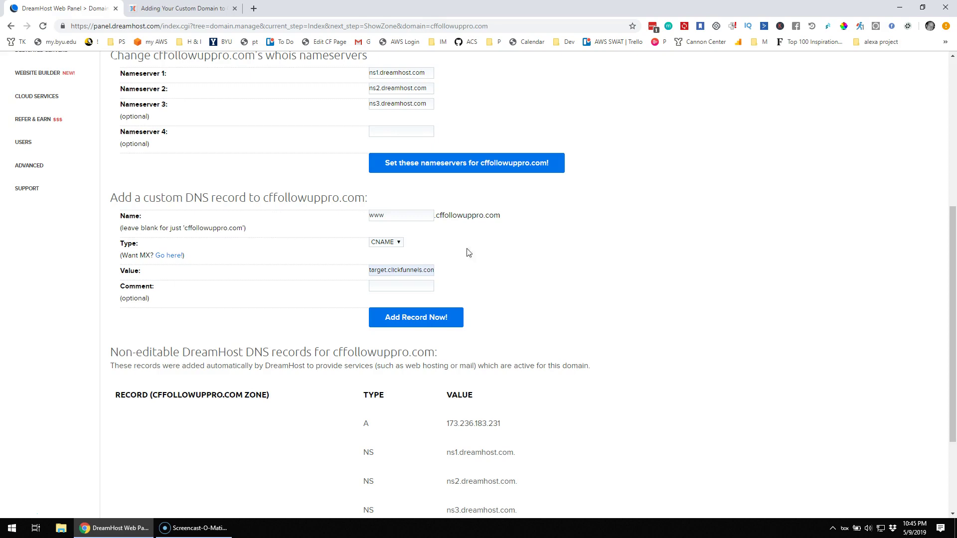
pyautogui.click(405, 318)
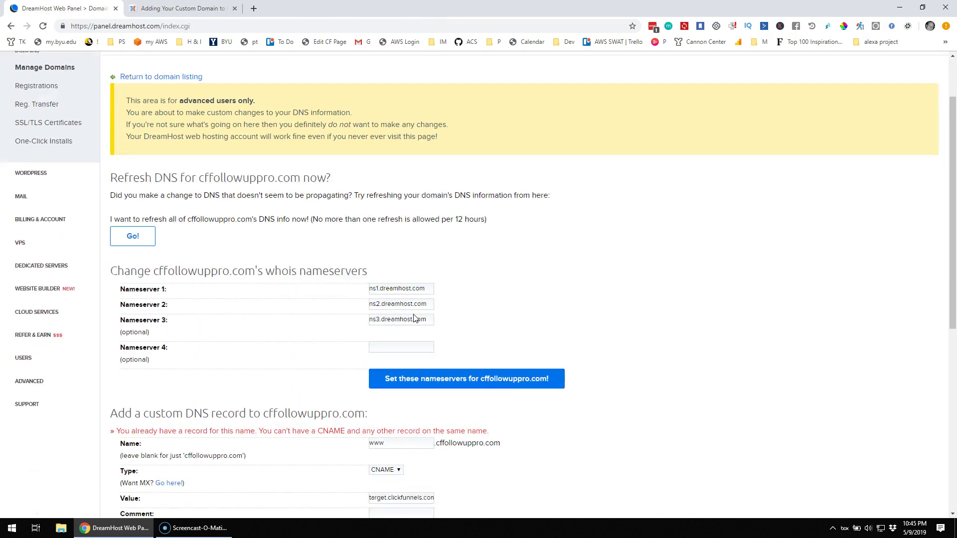
# Read the existing www A record error and select the www record name for removal.
pyautogui.scroll(-2, 413, 319)
pyautogui.moveTo(140, 319); pyautogui.dragTo(502, 328)
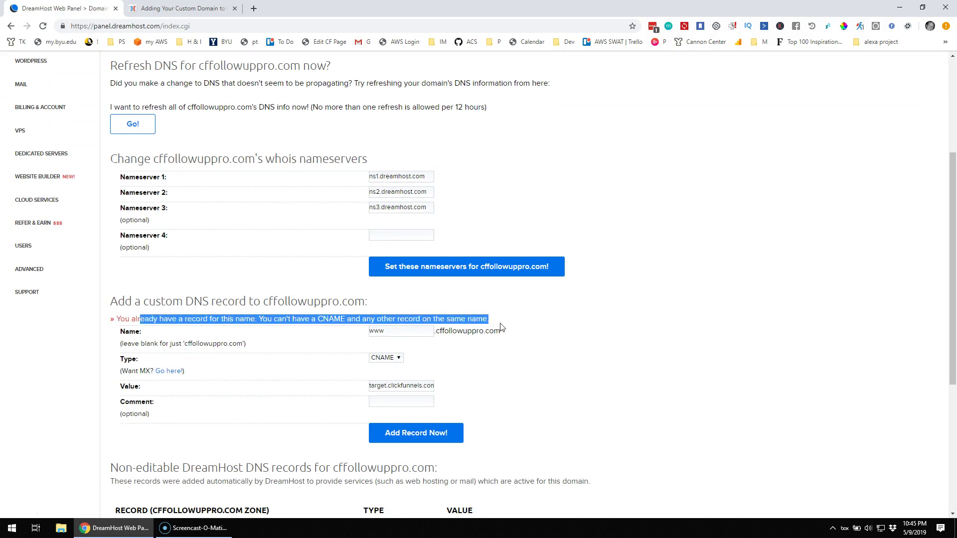
pyautogui.scroll(-5, 560, 344)
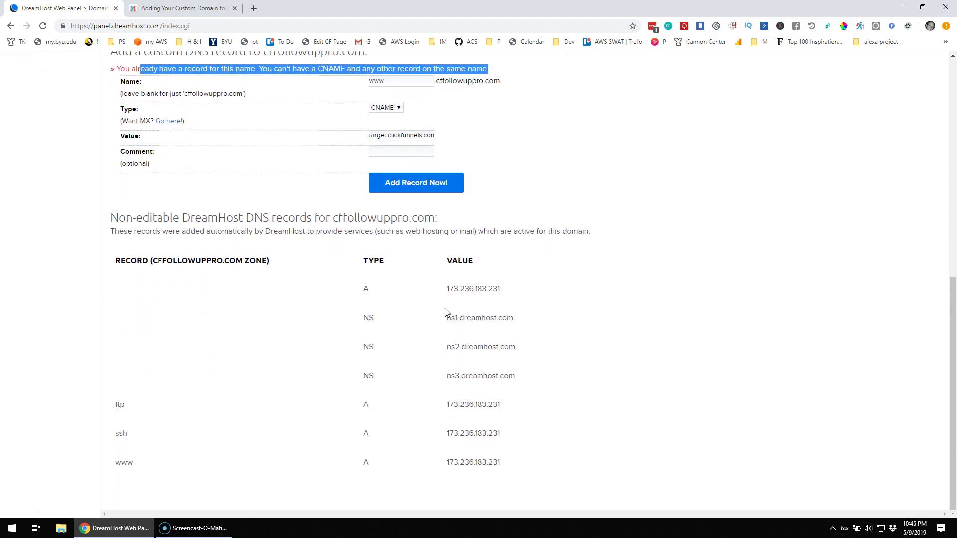
pyautogui.scroll(1, 446, 314)
pyautogui.scroll(-1, 461, 334)
pyautogui.moveTo(131, 465); pyautogui.dragTo(112, 463)
pyautogui.click(552, 220)
pyautogui.scroll(1, 550, 222)
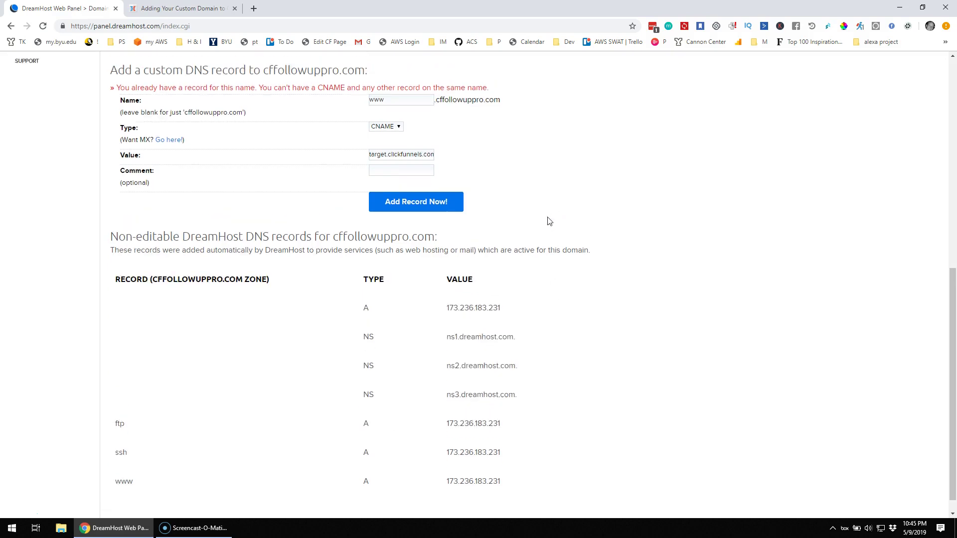
pyautogui.scroll(2, 550, 221)
pyautogui.moveTo(423, 209); pyautogui.dragTo(364, 210)
# Erase www and submit the target.clickfunnels.com CNAME with a blank name, getting the sub-domains-only error.
pyautogui.press('BackSpace')
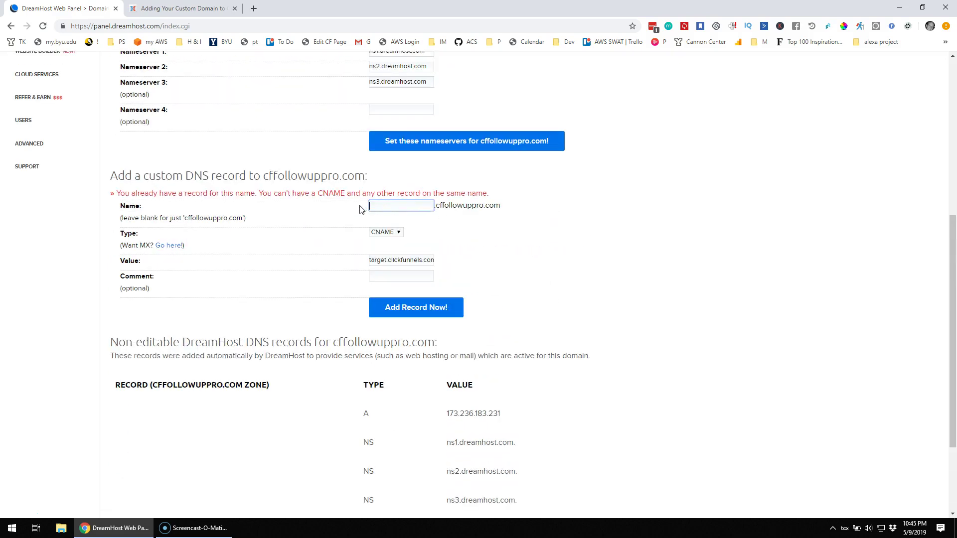
pyautogui.click(528, 238)
pyautogui.click(401, 308)
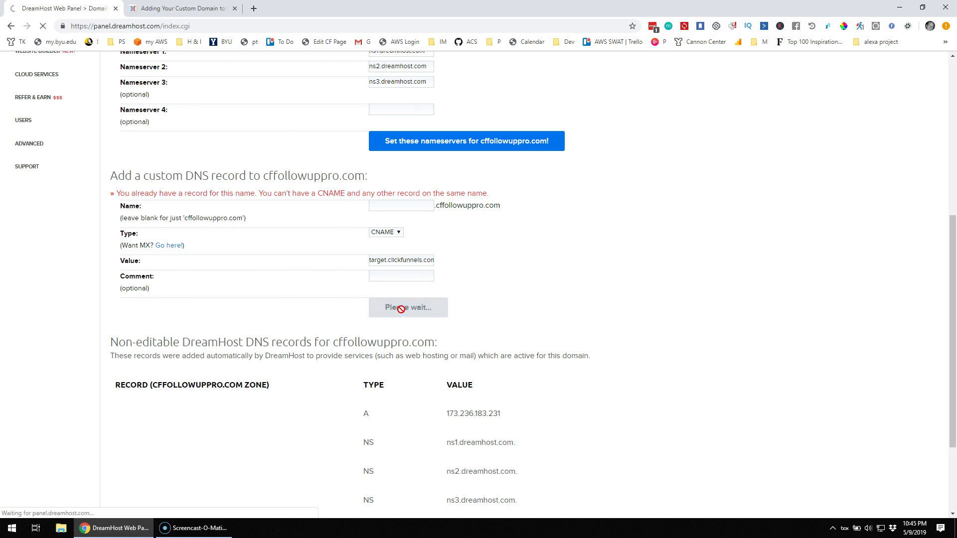
pyautogui.scroll(-4, 279, 319)
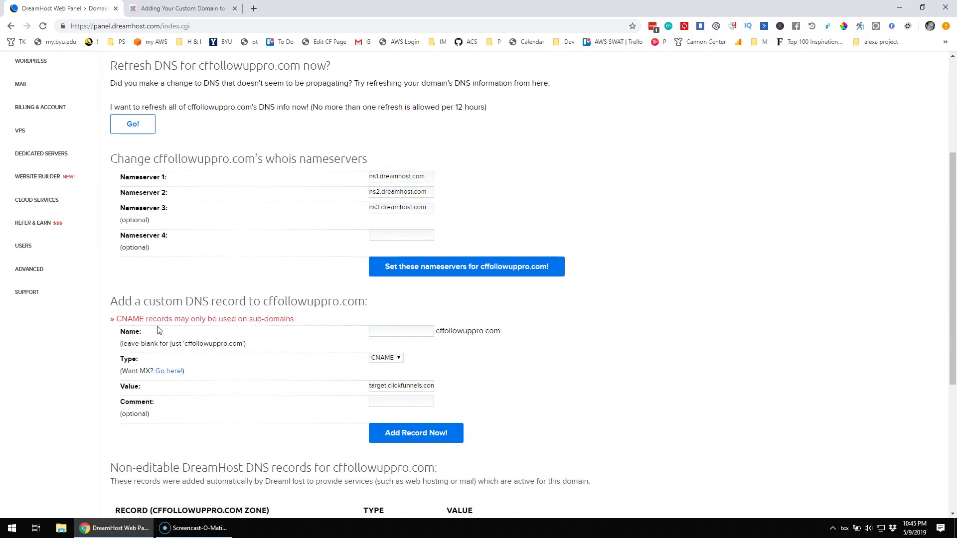
pyautogui.moveTo(130, 319); pyautogui.dragTo(292, 319)
pyautogui.click(578, 308)
pyautogui.scroll(-1, 602, 311)
pyautogui.scroll(5, 603, 310)
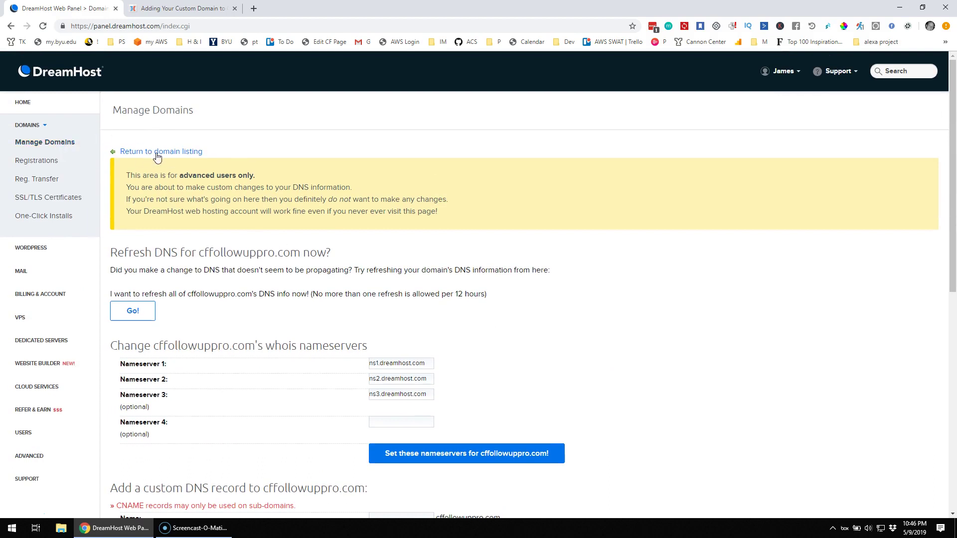
pyautogui.click(158, 155)
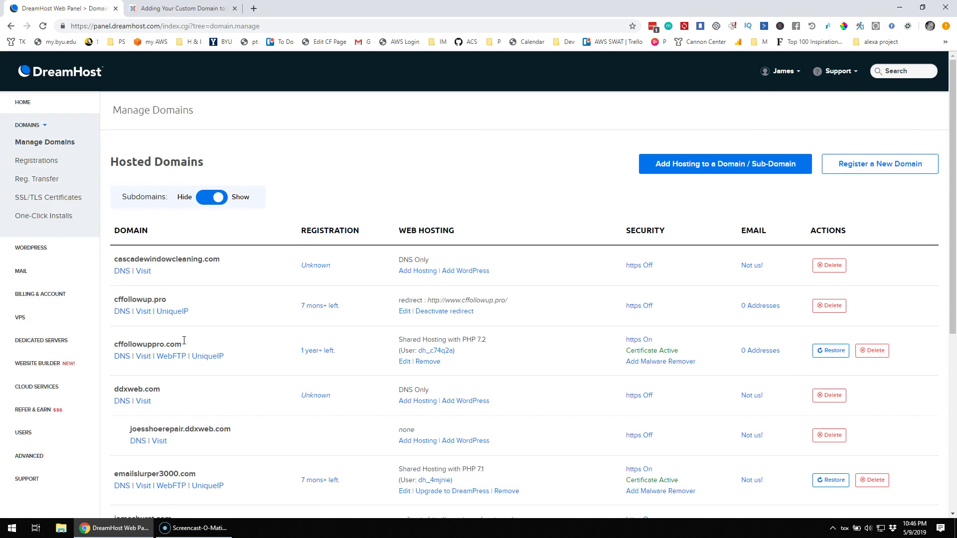
pyautogui.click(712, 170)
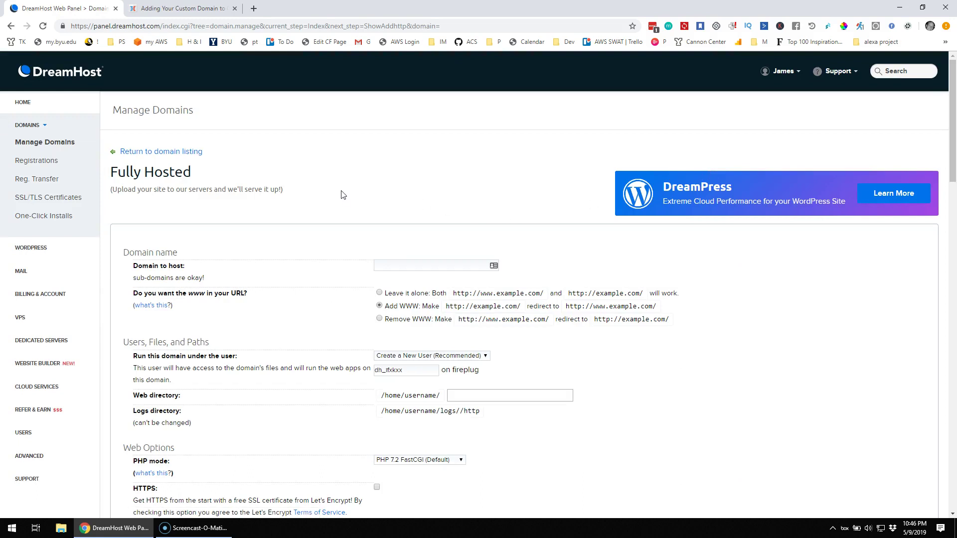
pyautogui.scroll(-13, 344, 209)
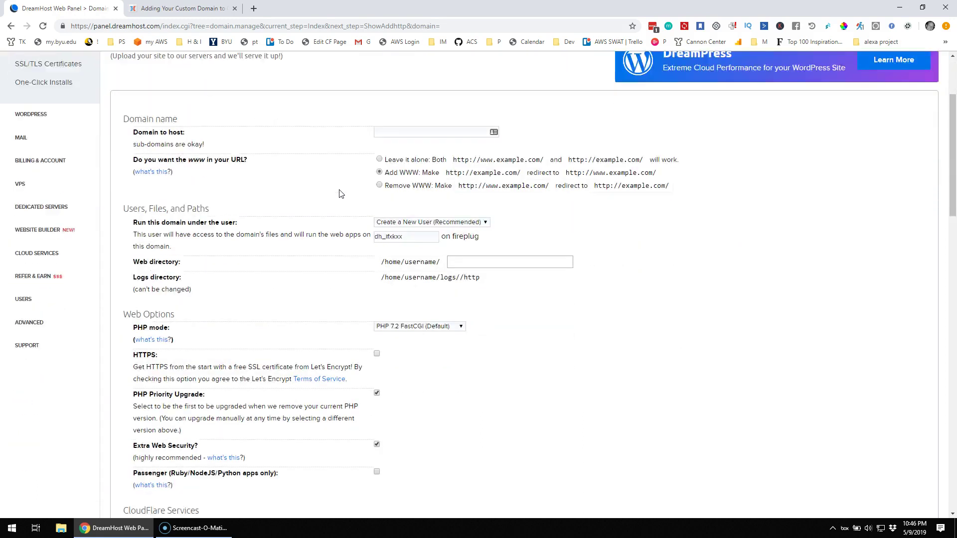
pyautogui.scroll(-12, 348, 228)
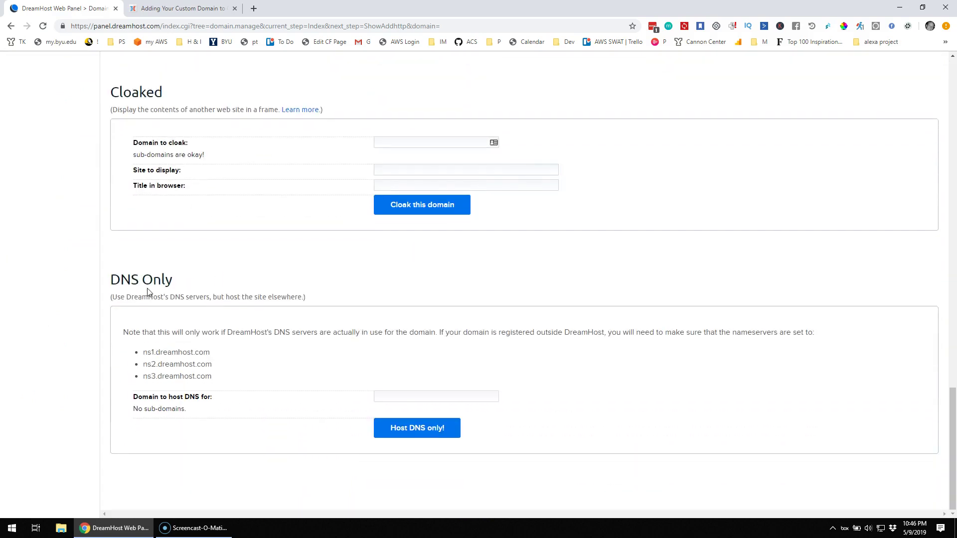
pyautogui.click(414, 401)
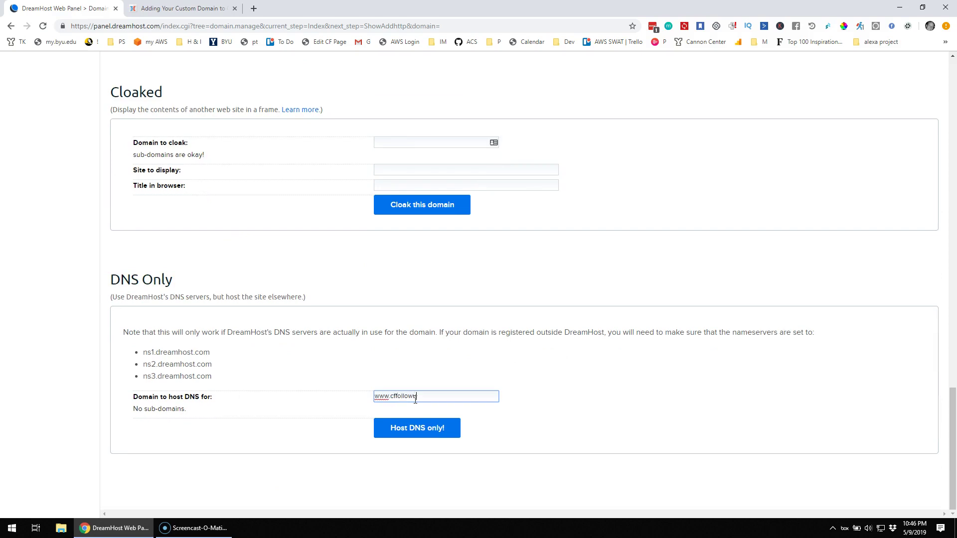
pyautogui.write('www.cffollowuppro.com')
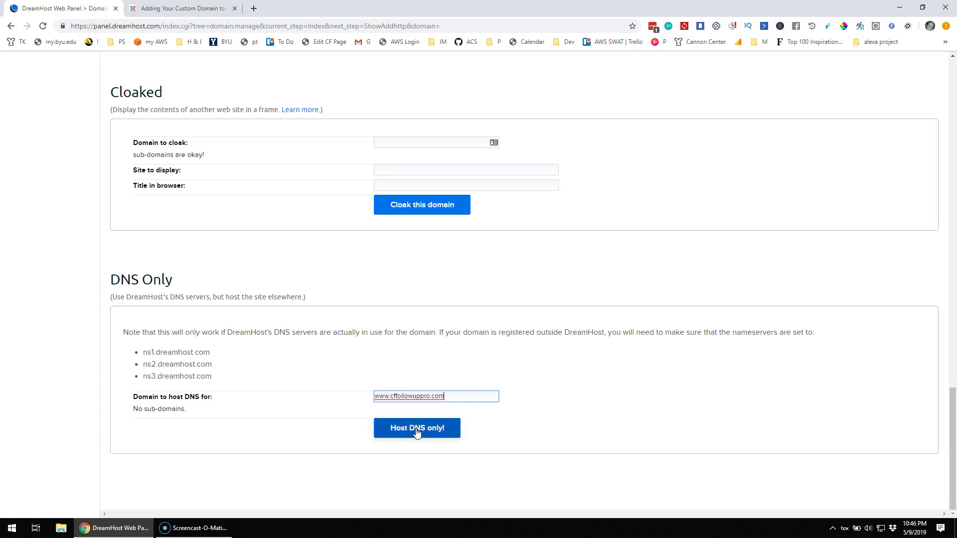
pyautogui.click(416, 431)
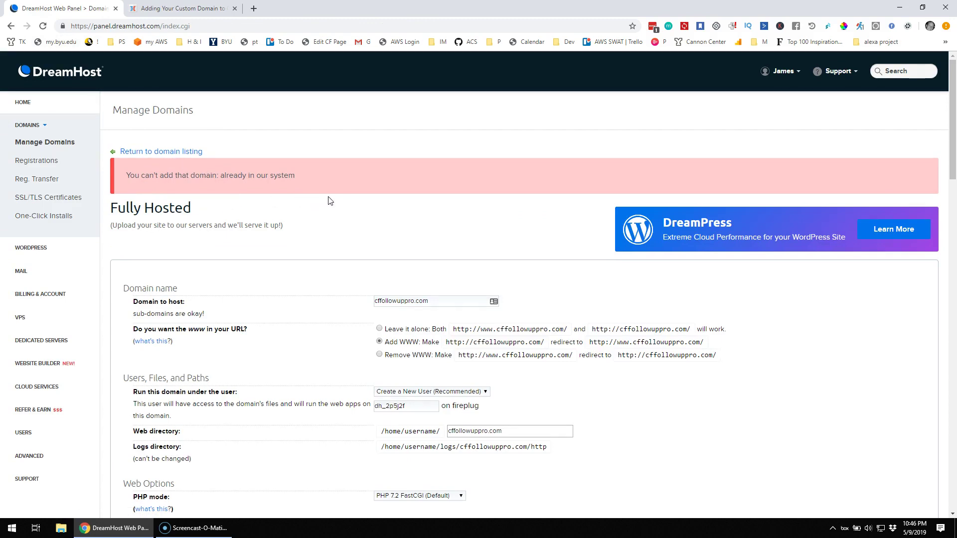
# Select the domain-to-host entry and keep both www and non-www addresses working.
pyautogui.scroll(-2, 337, 200)
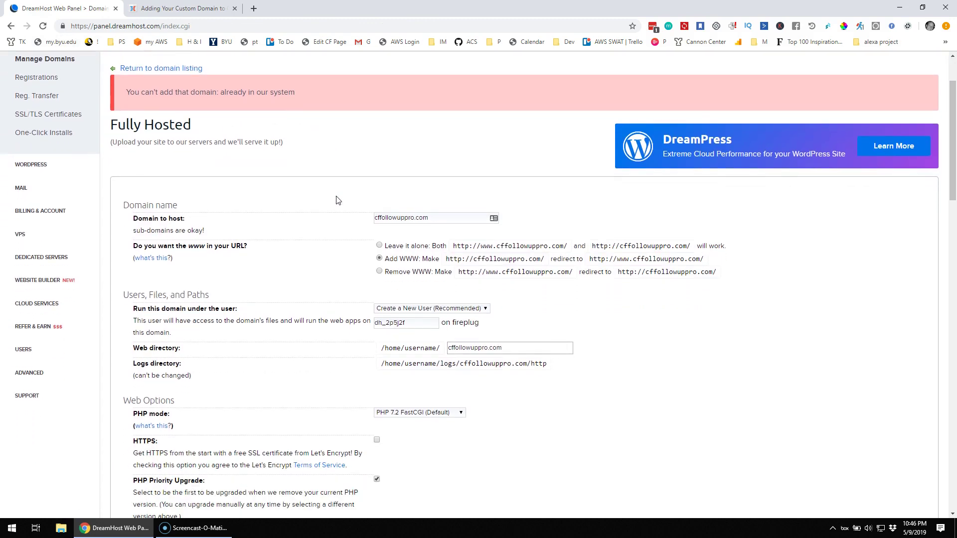
pyautogui.scroll(-1, 337, 198)
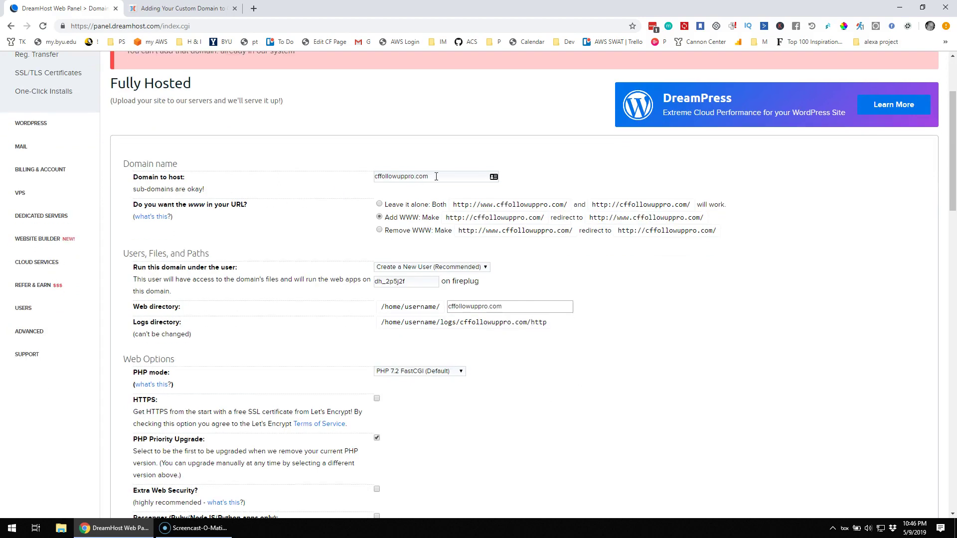
pyautogui.moveTo(438, 177); pyautogui.dragTo(357, 184)
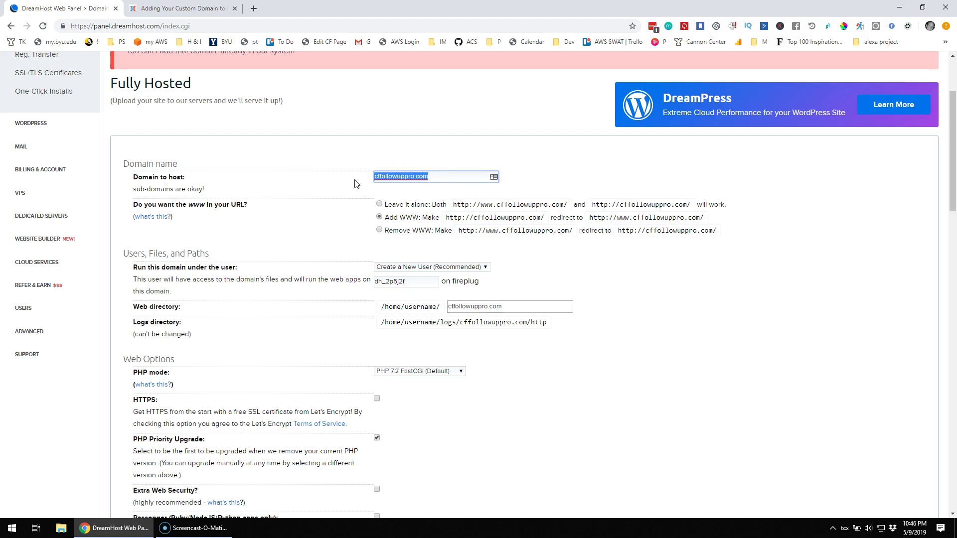
pyautogui.scroll(-2, 341, 179)
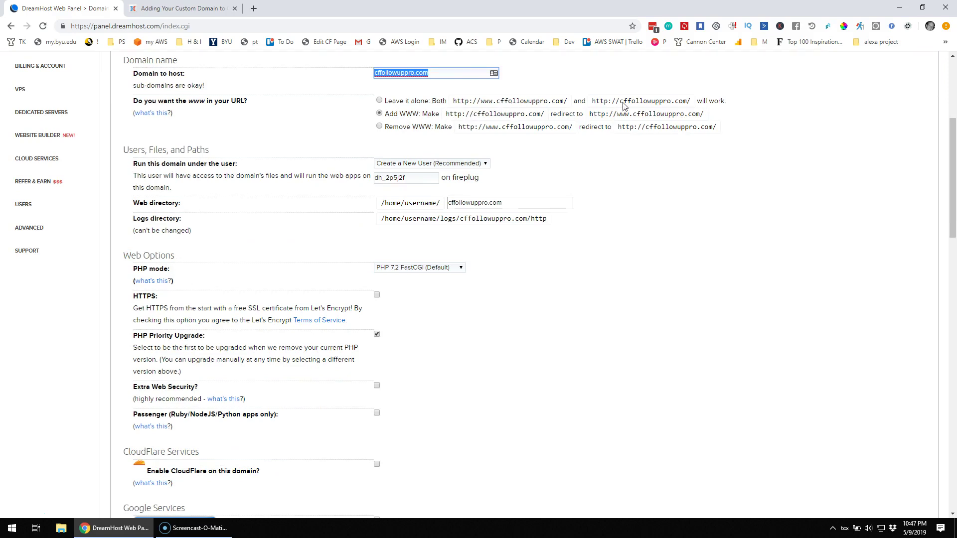
pyautogui.click(379, 101)
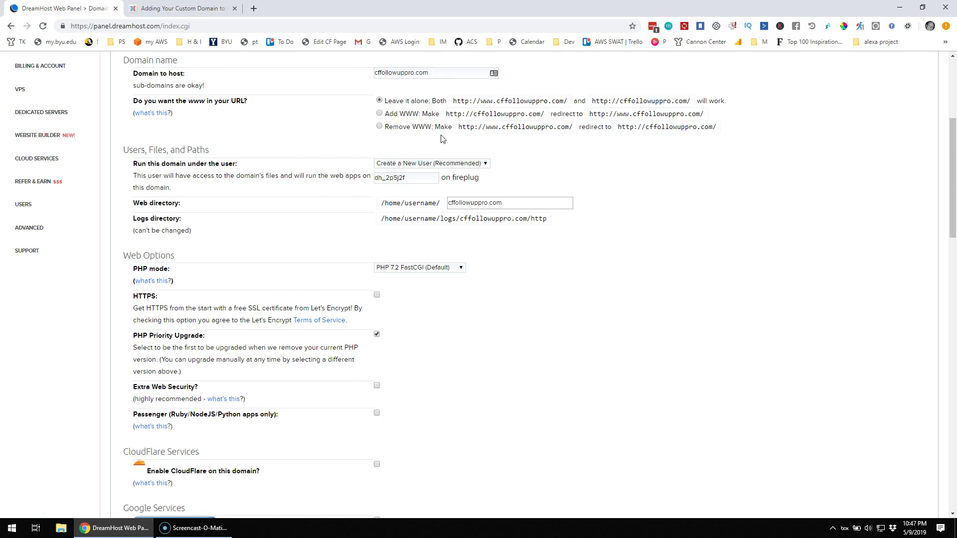
# Scroll down to the DNS Only section and submit cffollowuppro.com with Host DNS only!
pyautogui.scroll(-5, 433, 184)
pyautogui.scroll(3, 454, 132)
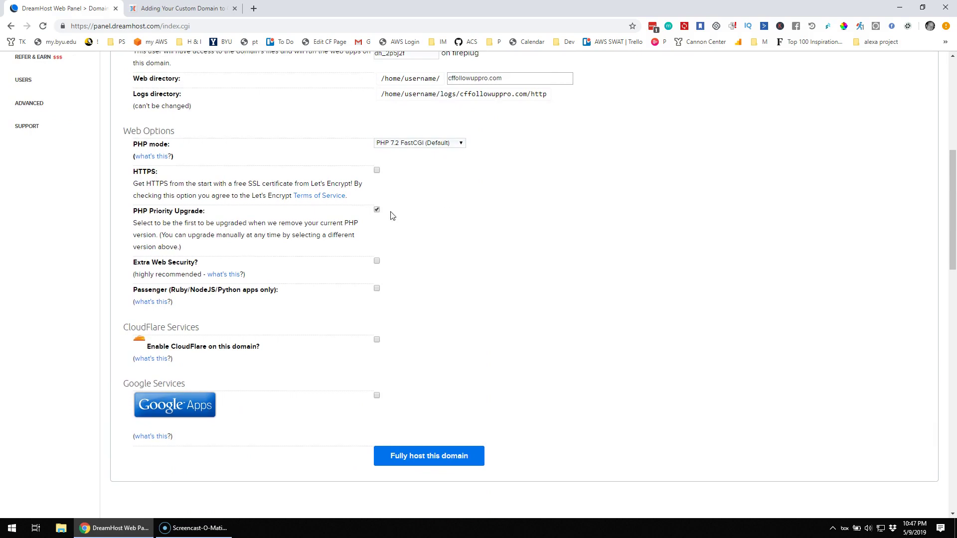
pyautogui.scroll(3, 447, 235)
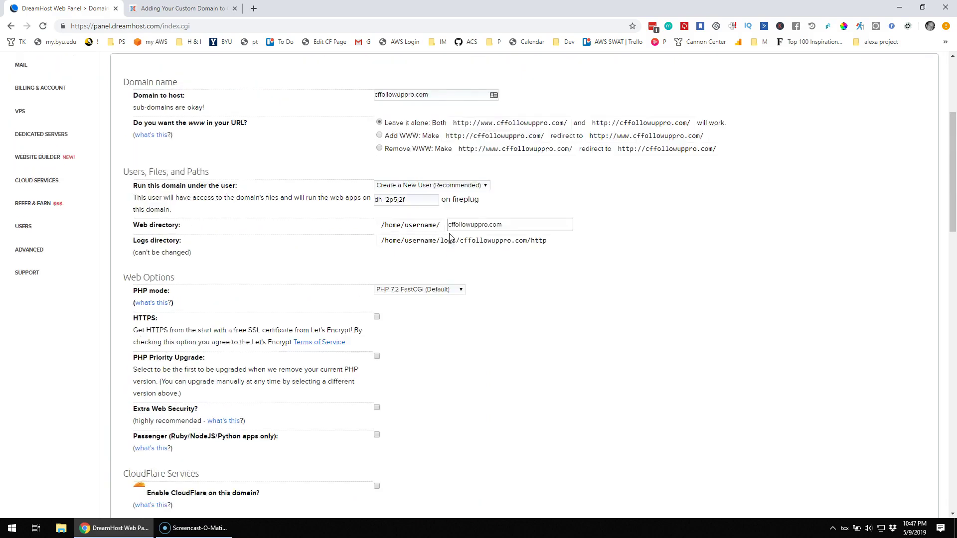
pyautogui.scroll(-6, 439, 122)
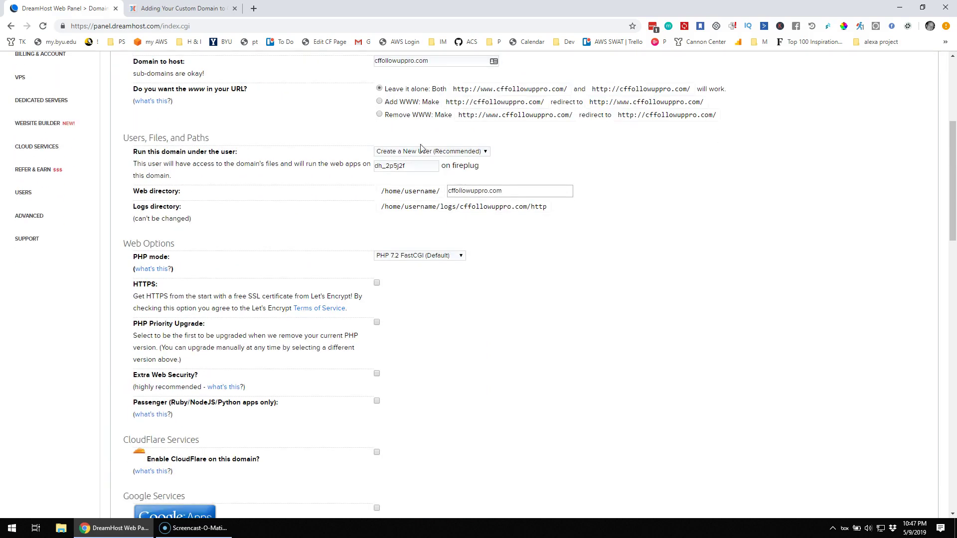
pyautogui.scroll(-3, 452, 169)
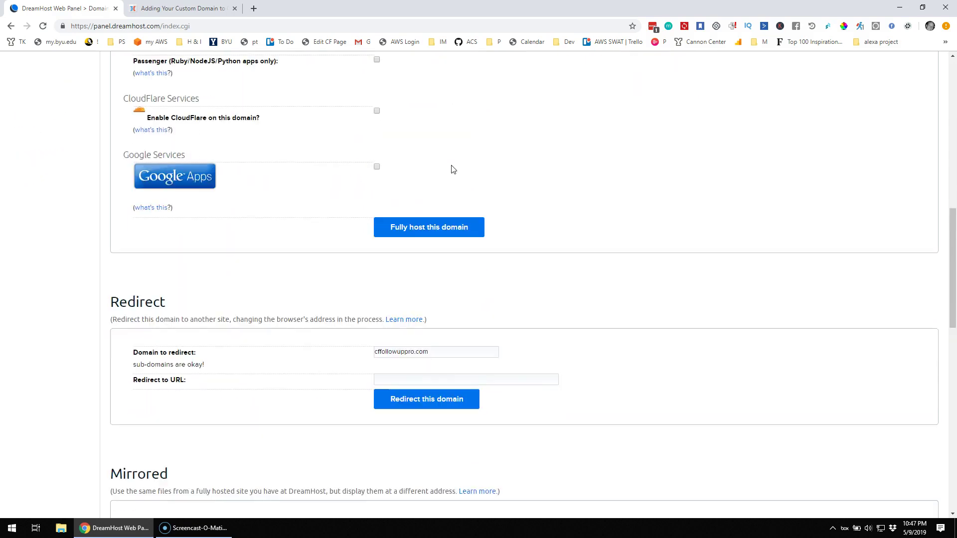
pyautogui.scroll(-6, 412, 172)
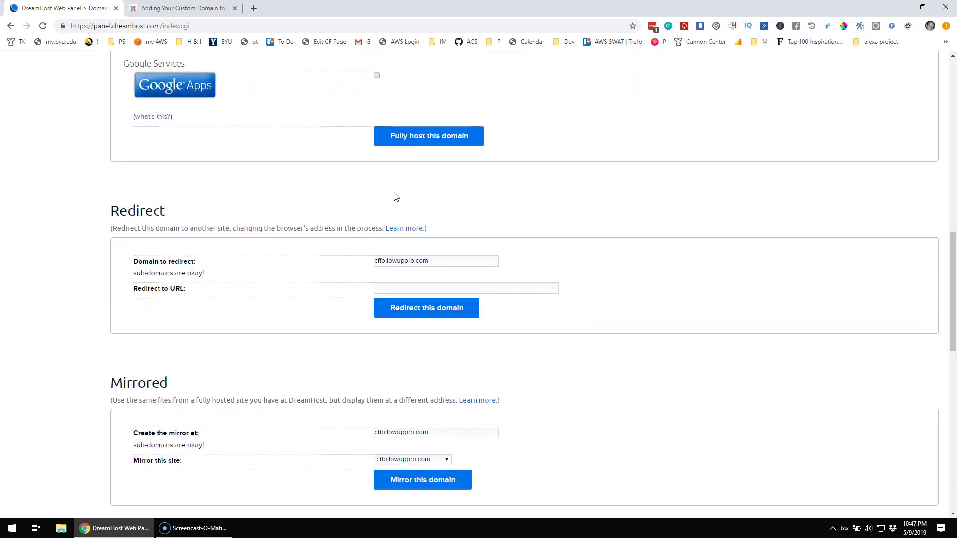
pyautogui.scroll(-7, 324, 233)
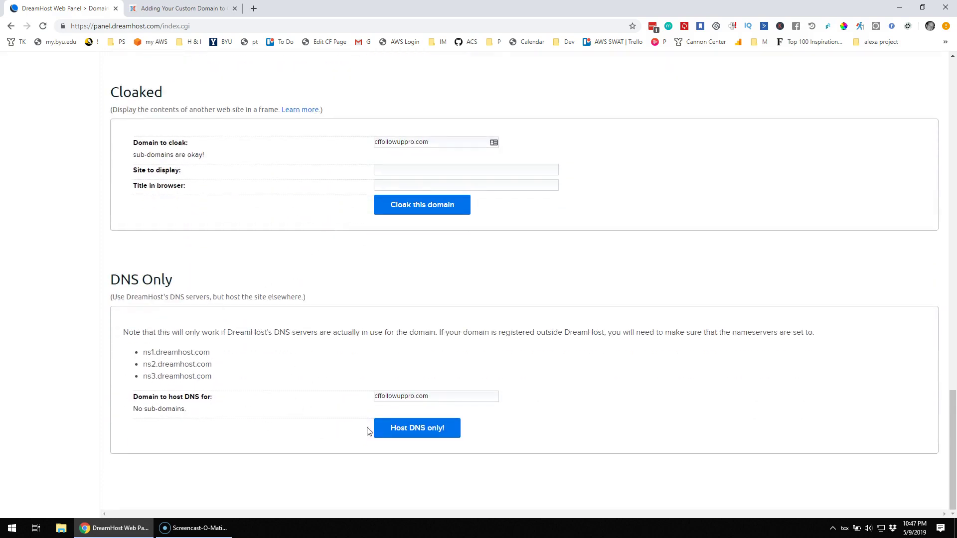
pyautogui.click(429, 432)
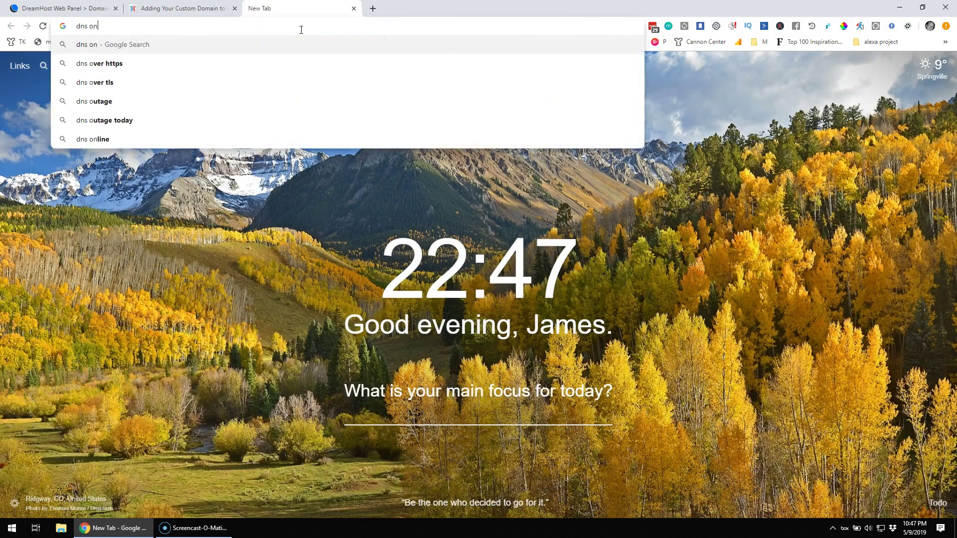
# Search Google for 'dns only for dreamhost', correcting the misspelled ending.
pyautogui.write('for deamhos')
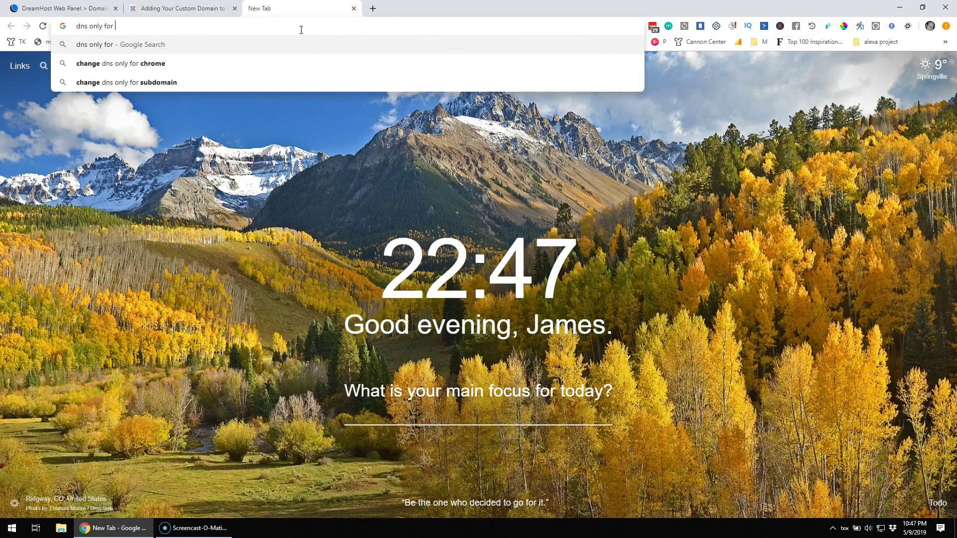
pyautogui.press('BackSpace')
pyautogui.press('BackSpace')
pyautogui.press('BackSpace')
pyautogui.press('BackSpace')
pyautogui.press('BackSpace')
pyautogui.press('BackSpace')
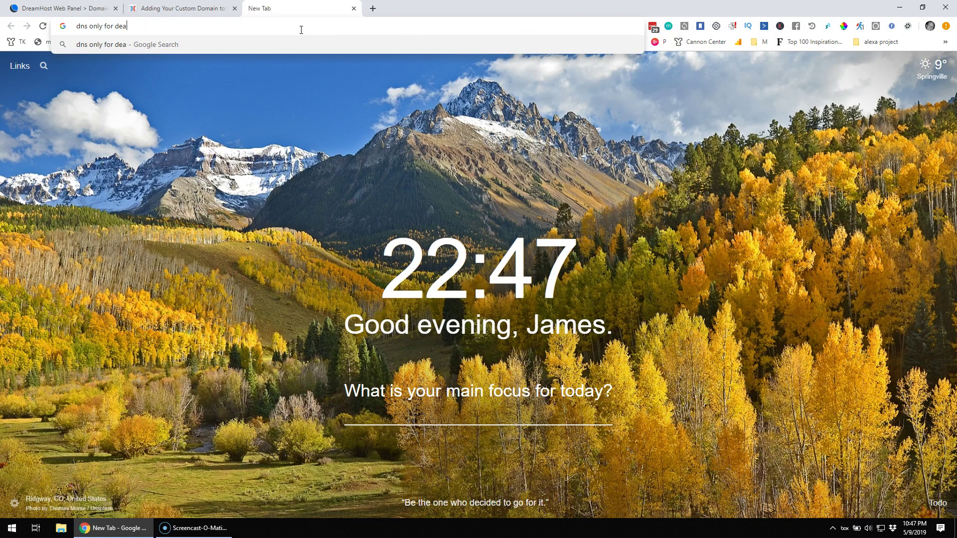
pyautogui.write('r')
pyautogui.write('eamhos')
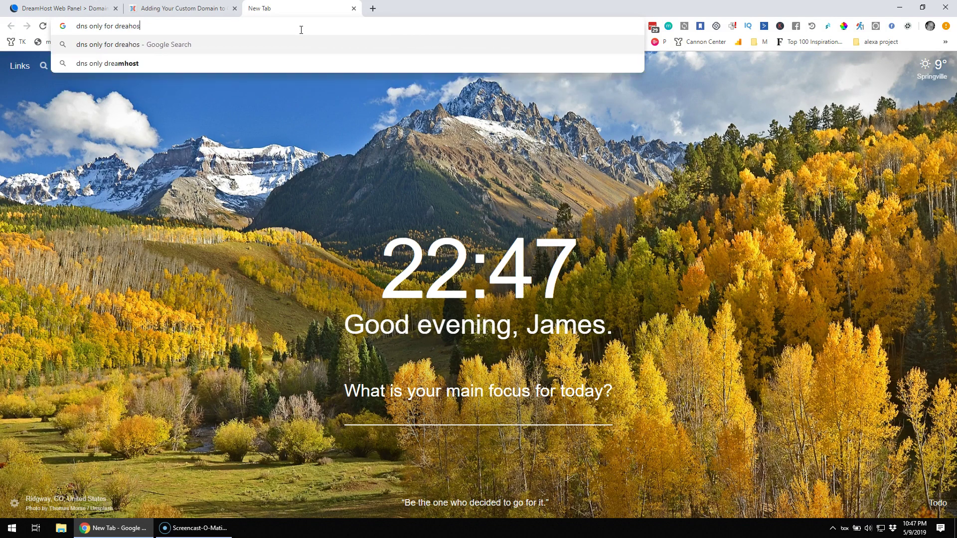
pyautogui.press('BackSpace')
pyautogui.press('BackSpace')
pyautogui.write('shost')
pyautogui.press('Return')
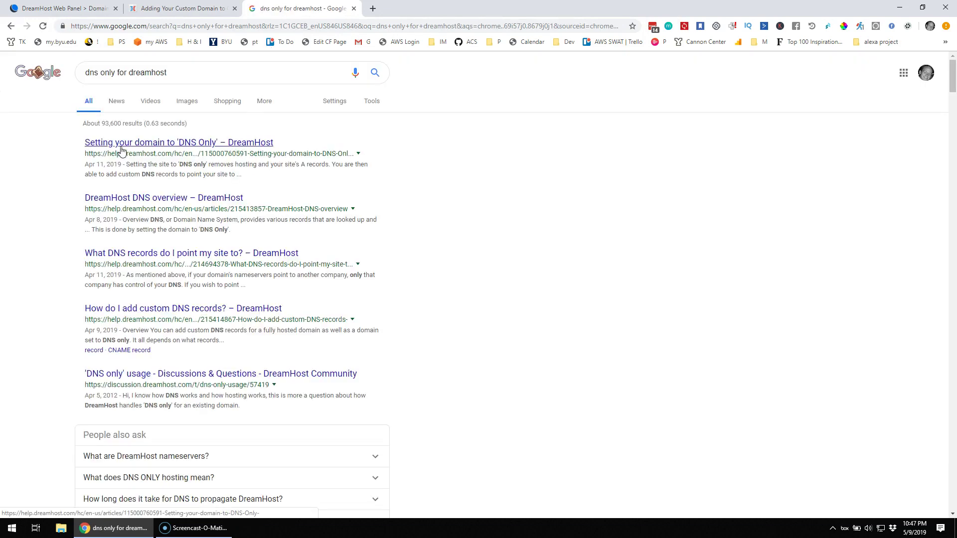
# Open the 'Setting your domain to DNS Only' article and highlight the step about entering the domain.
pyautogui.click(128, 146)
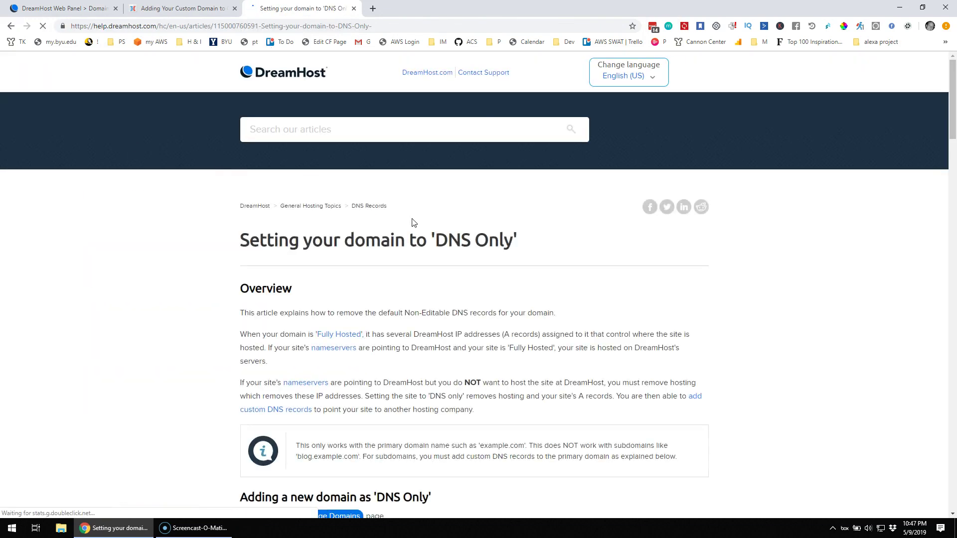
pyautogui.scroll(-2, 345, 188)
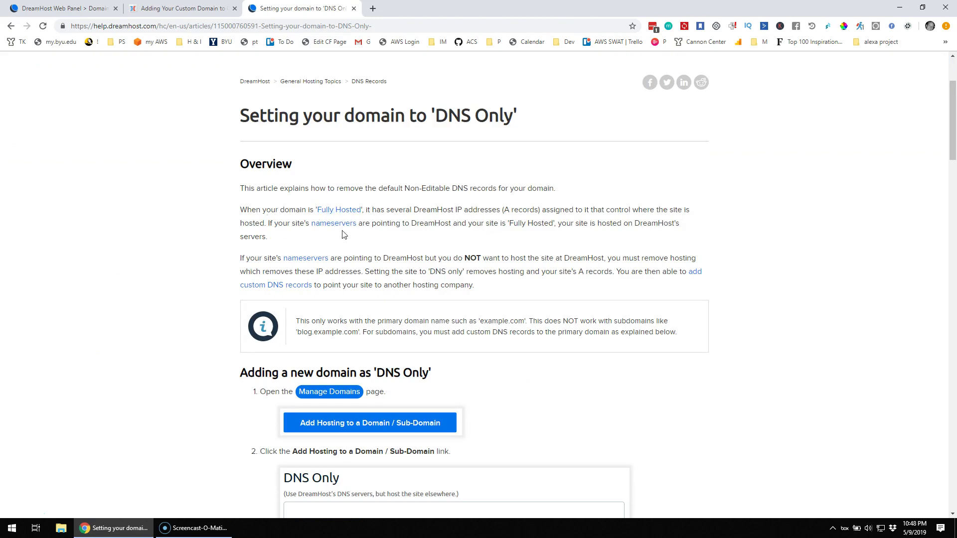
pyautogui.scroll(-1, 420, 220)
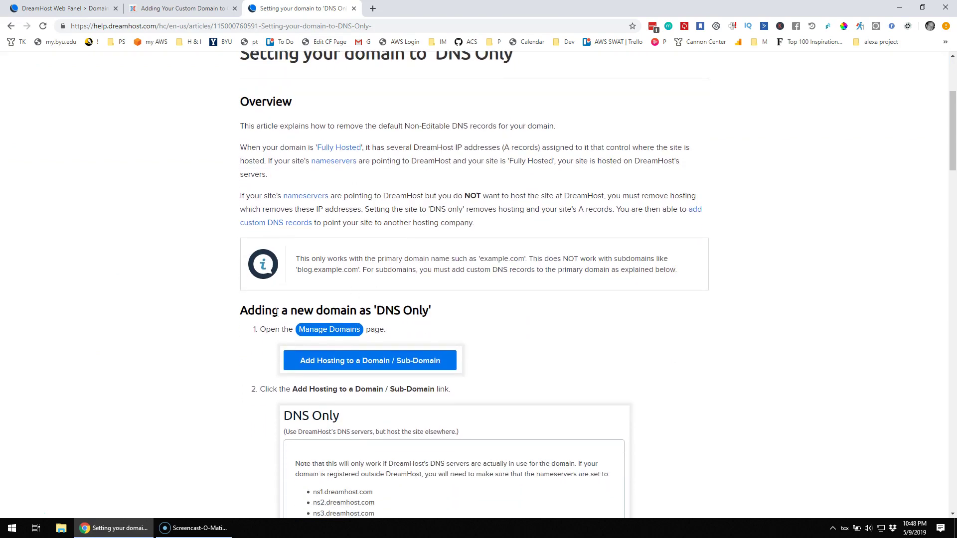
pyautogui.scroll(-2, 449, 308)
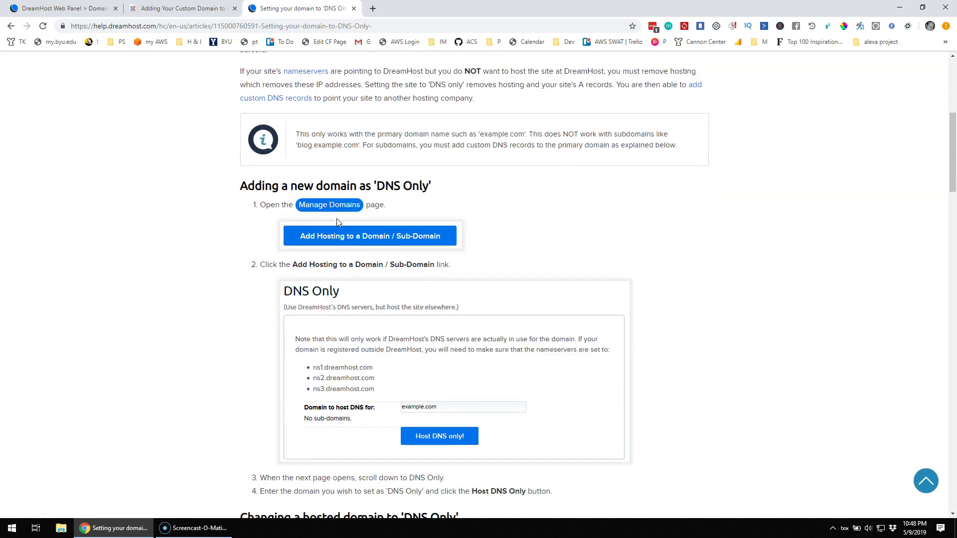
pyautogui.scroll(-1, 284, 198)
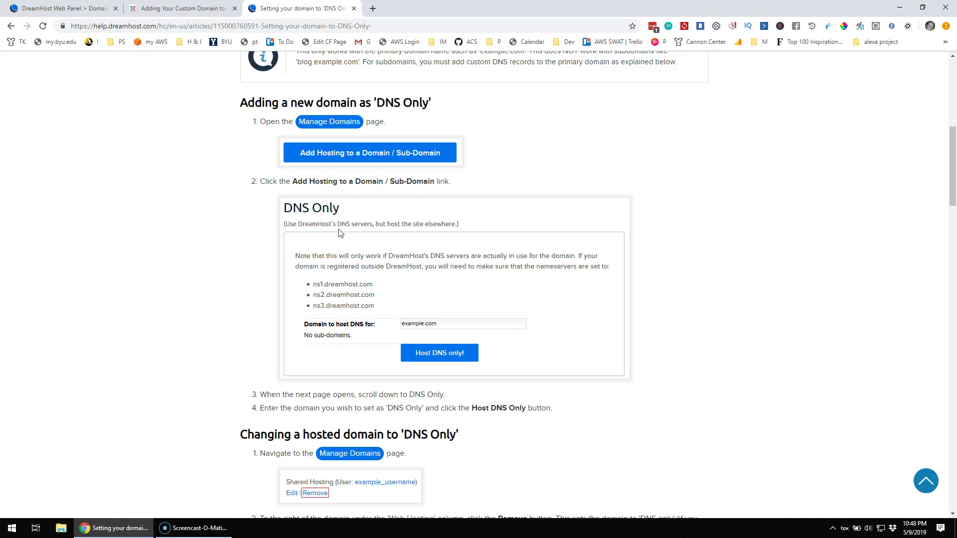
pyautogui.scroll(-1, 339, 233)
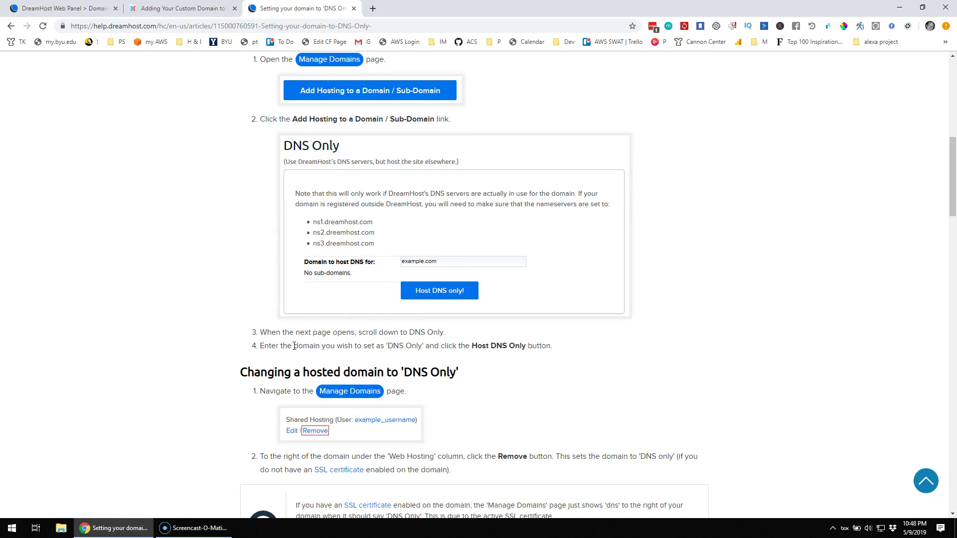
pyautogui.moveTo(295, 346); pyautogui.dragTo(504, 349)
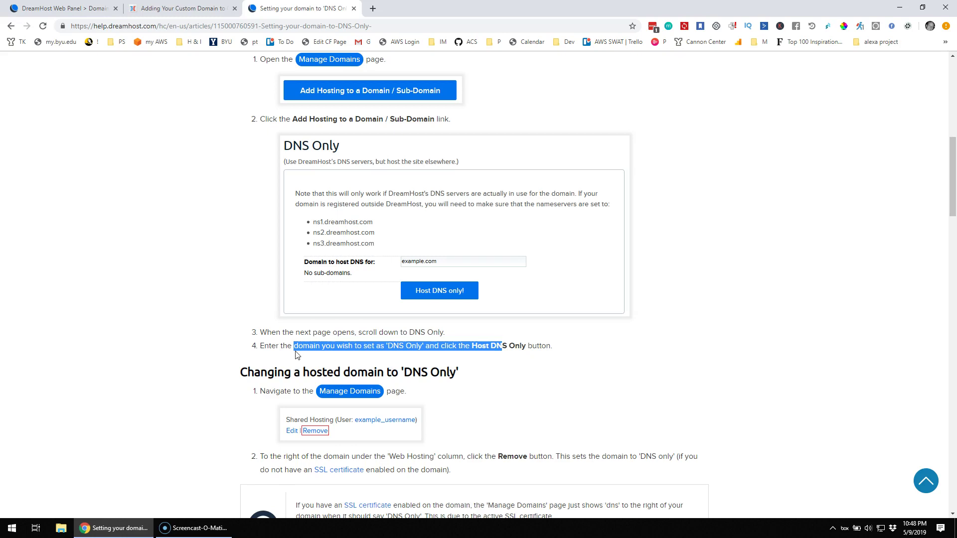
# Highlight the removed non-www, www, ssh and ftp A records under 'What DNS records are removed?'.
pyautogui.scroll(-2, 296, 355)
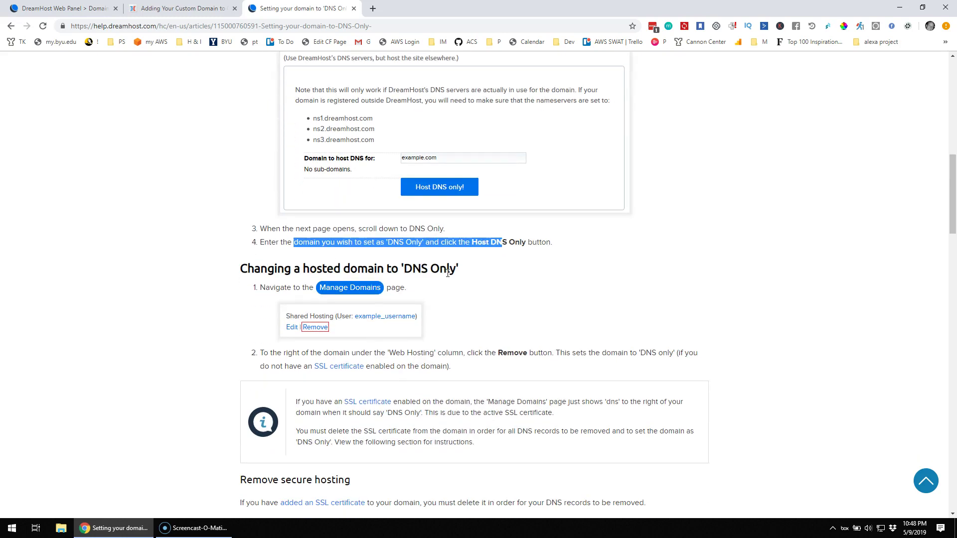
pyautogui.scroll(-1, 448, 289)
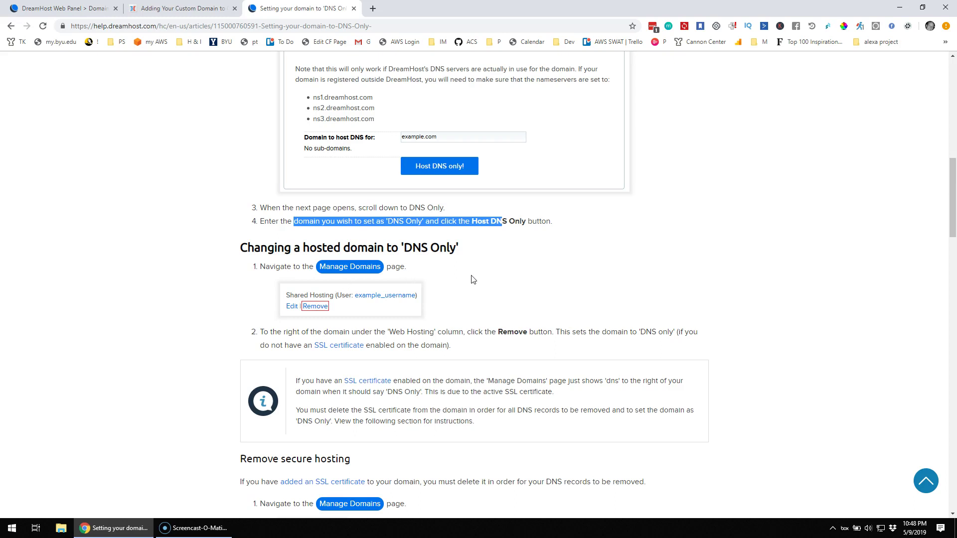
pyautogui.scroll(-1, 471, 279)
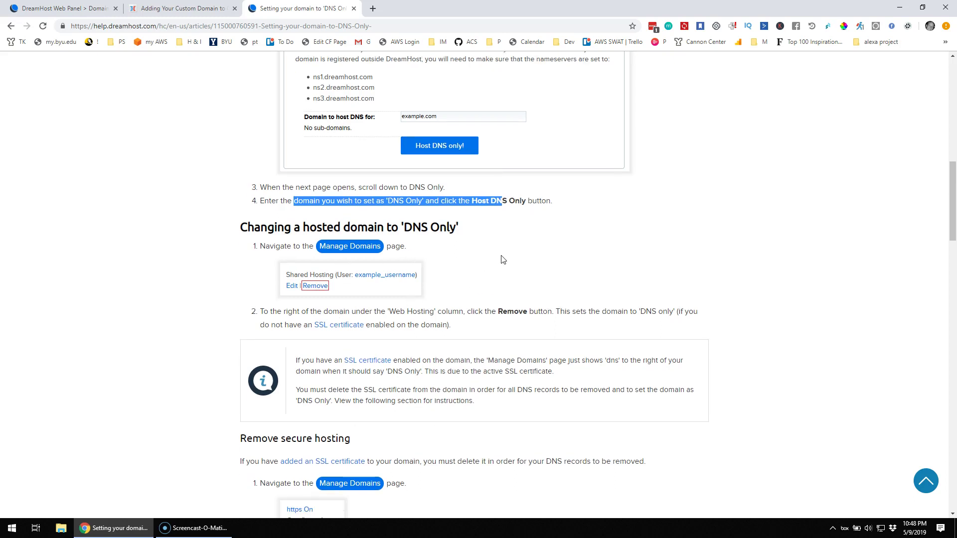
pyautogui.scroll(-4, 502, 259)
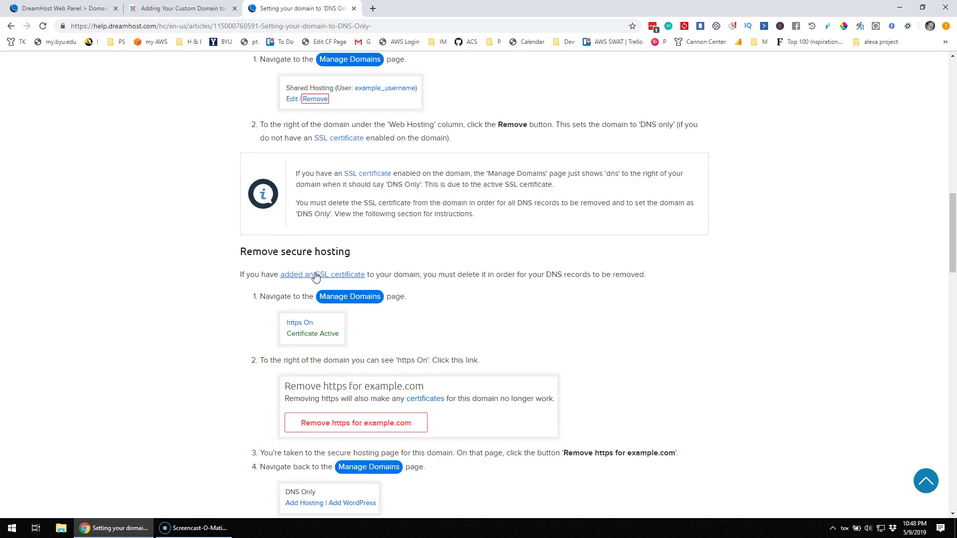
pyautogui.scroll(-6, 316, 277)
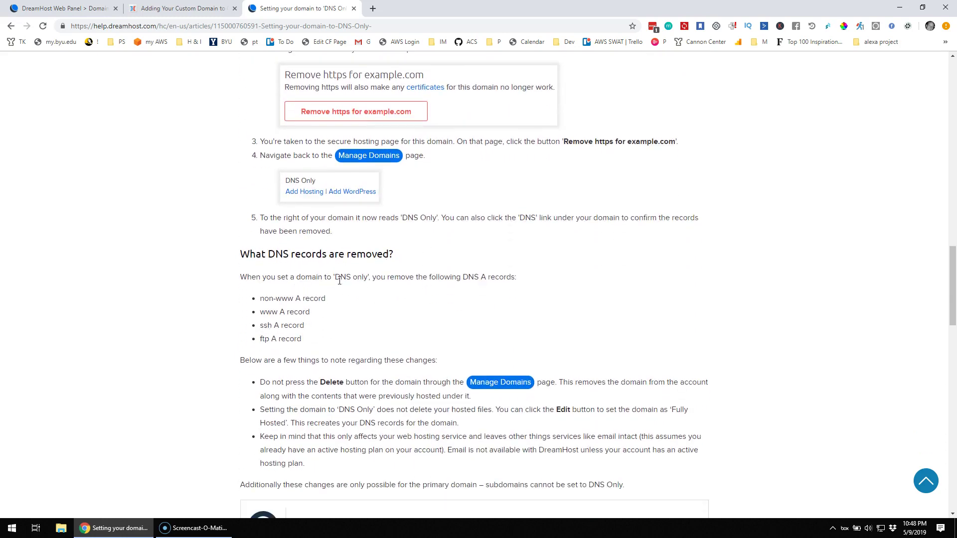
pyautogui.moveTo(404, 280); pyautogui.dragTo(502, 282)
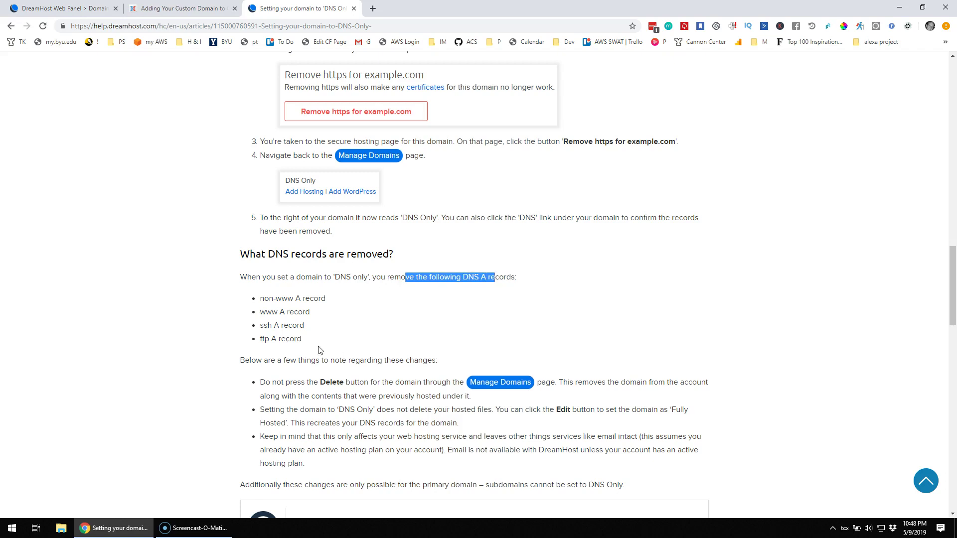
pyautogui.moveTo(313, 342); pyautogui.dragTo(259, 298)
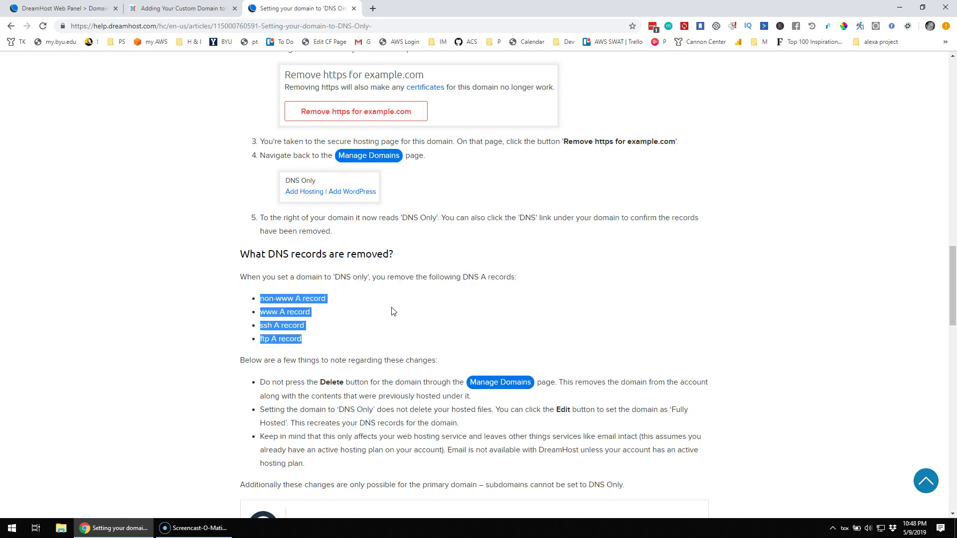
pyautogui.scroll(-2, 392, 311)
pyautogui.scroll(-1, 357, 197)
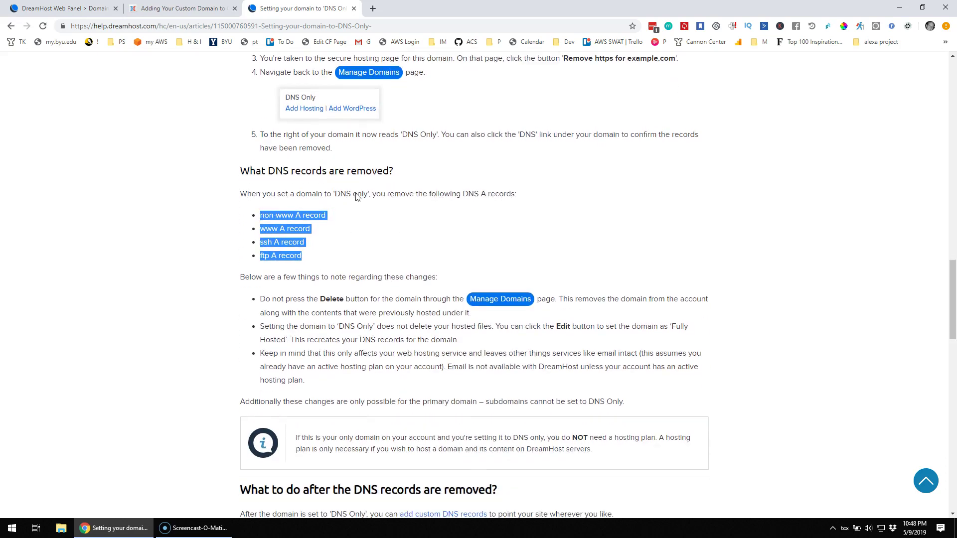
# Return the panel to the domain listing, then scroll the article to 'Changing a hosted domain to DNS Only'.
pyautogui.click(105, 8)
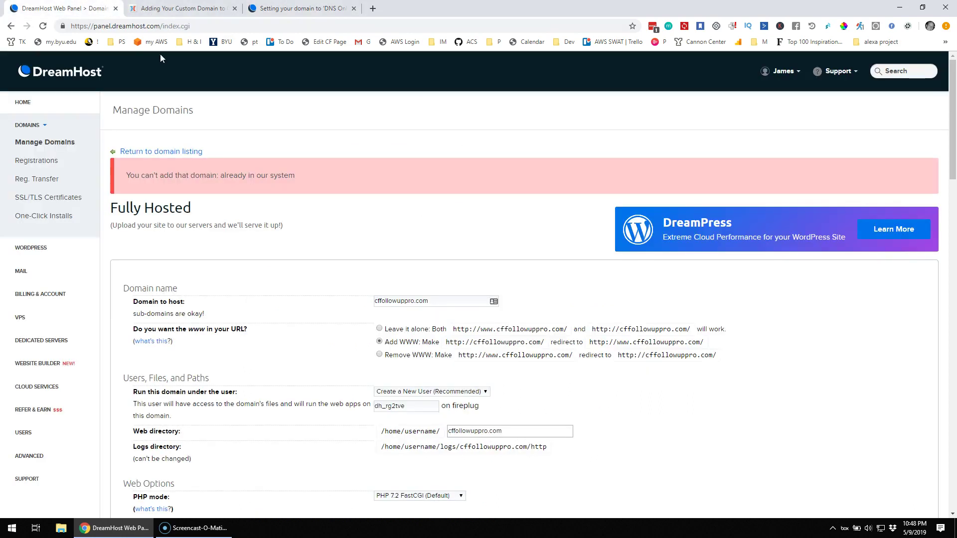
pyautogui.click(155, 154)
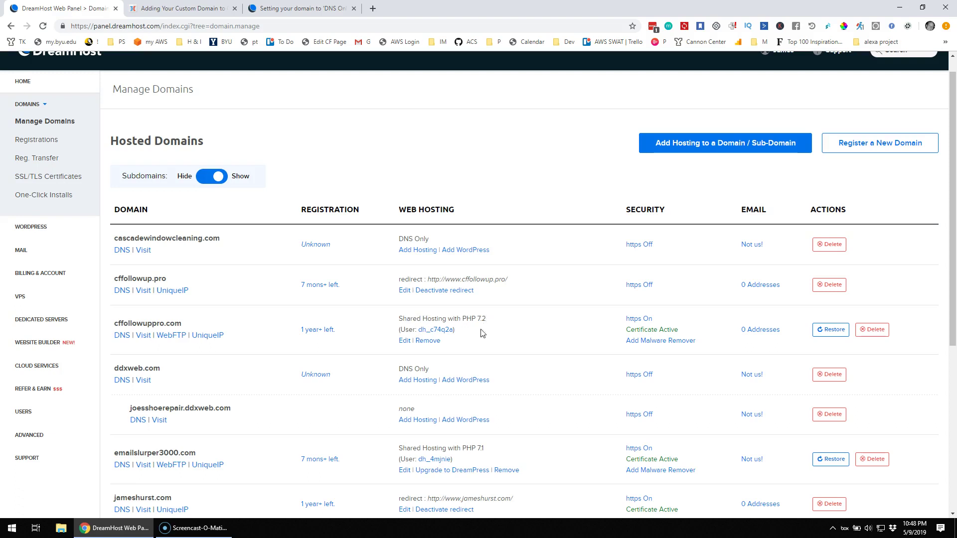
pyautogui.click(277, 10)
pyautogui.scroll(6, 436, 231)
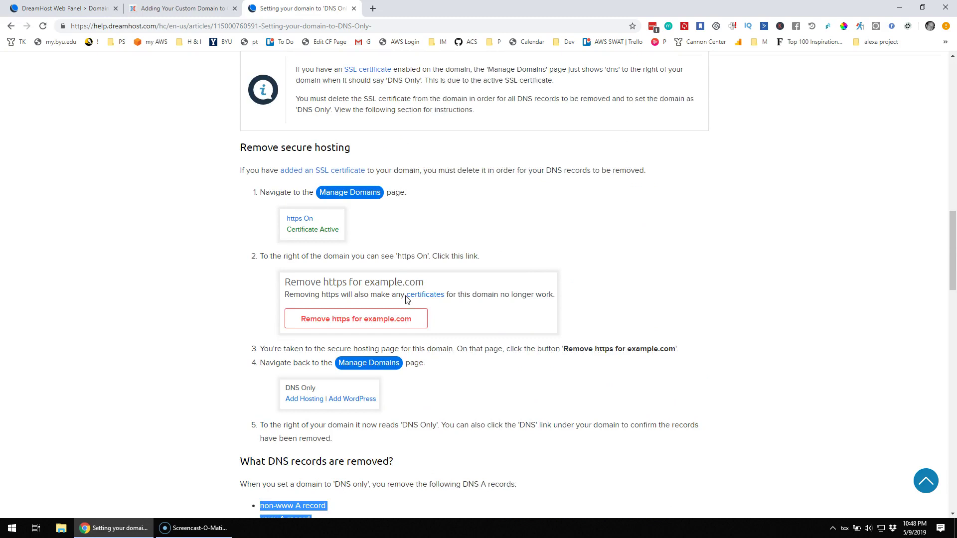
pyautogui.scroll(5, 407, 299)
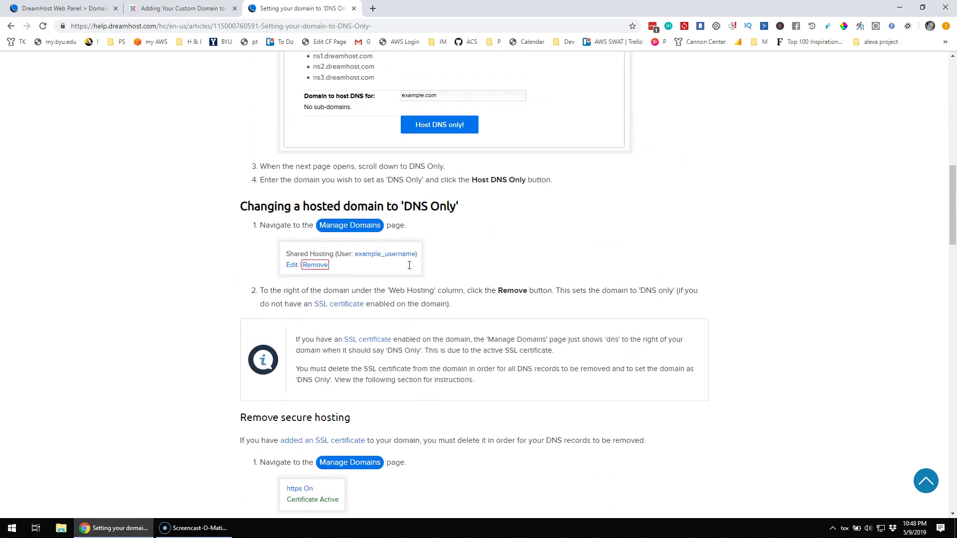
pyautogui.scroll(1, 414, 269)
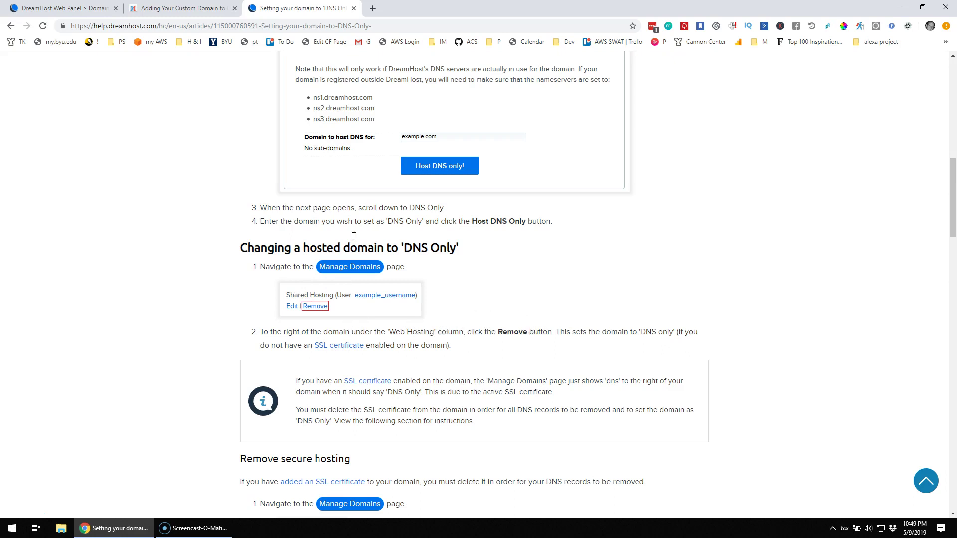
# Remove cffollowuppro.com's Web Hosting, confirm with OK, and read the deactivation message.
pyautogui.click(69, 9)
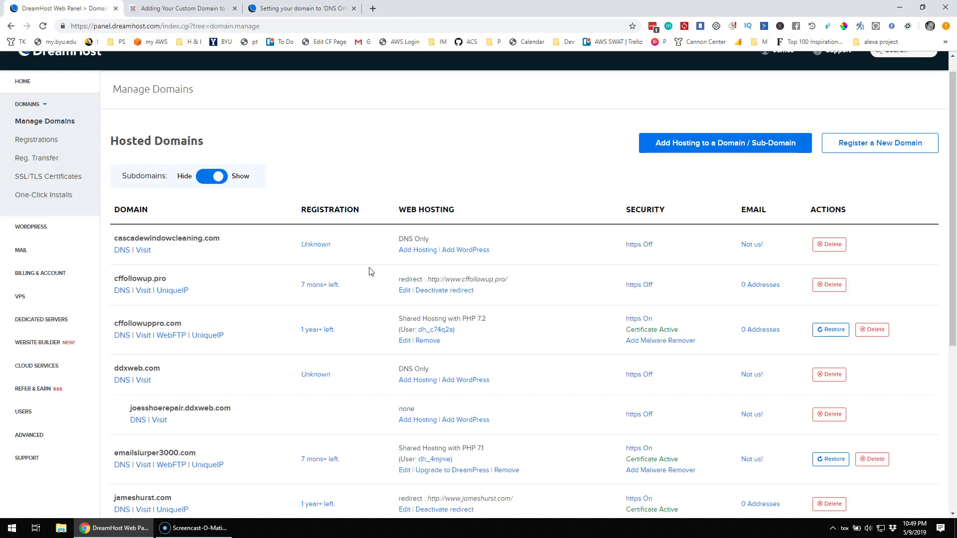
pyautogui.click(431, 343)
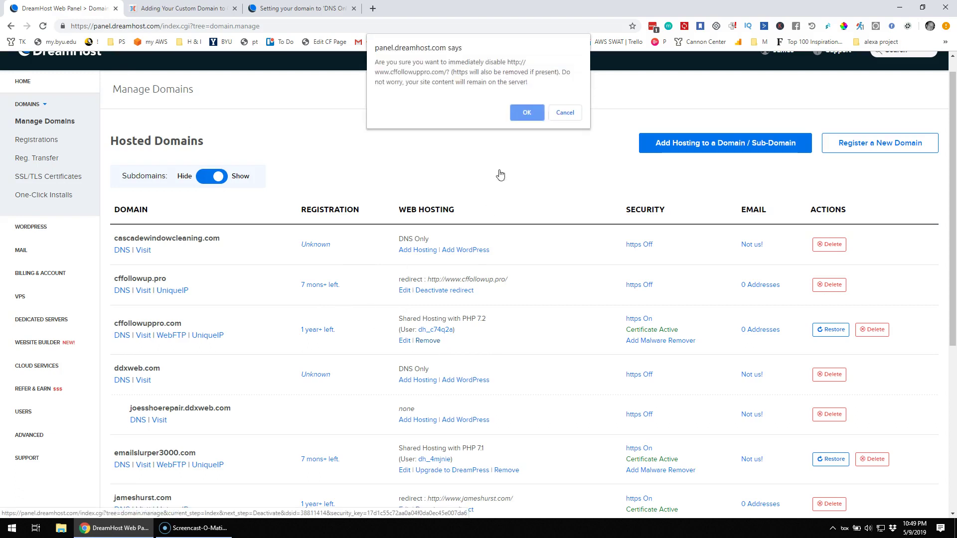
pyautogui.click(528, 112)
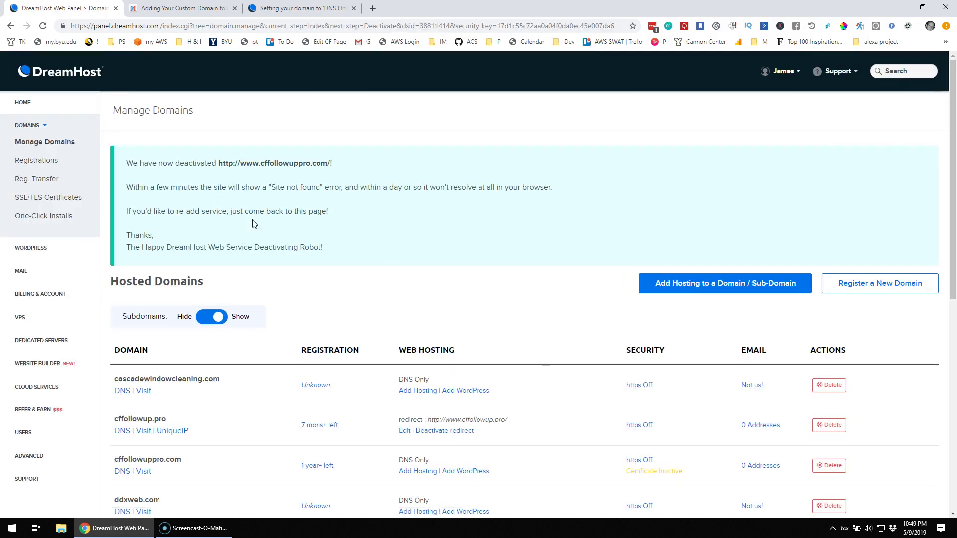
pyautogui.scroll(-1, 308, 297)
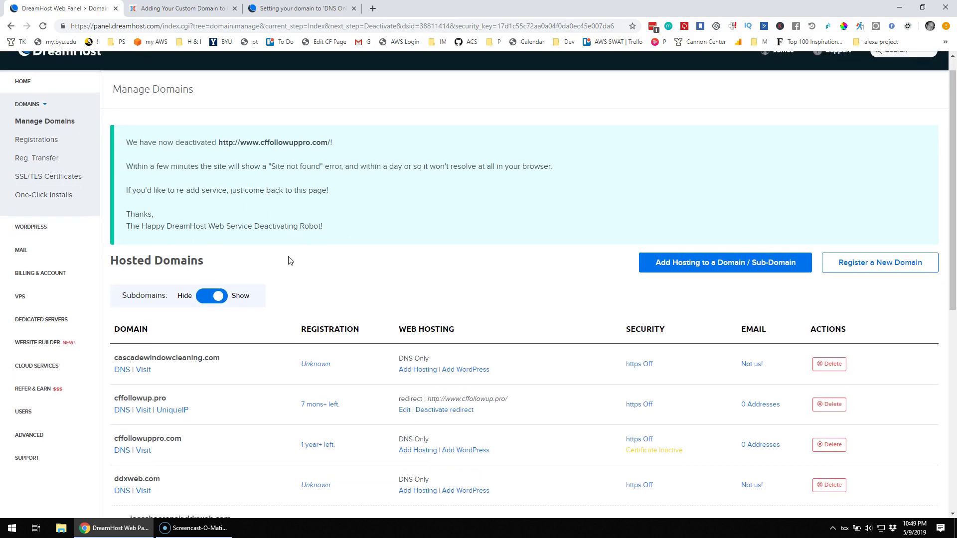
pyautogui.moveTo(147, 166); pyautogui.dragTo(374, 260)
pyautogui.click(351, 272)
pyautogui.scroll(-3, 351, 272)
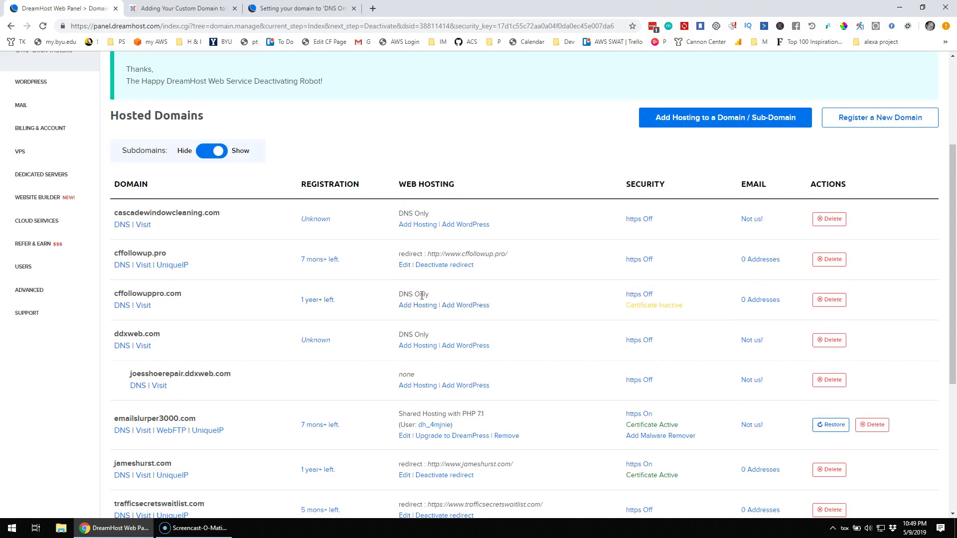
# On cffollowuppro.com's DNS page, start a custom record named www with type CNAME.
pyautogui.click(124, 308)
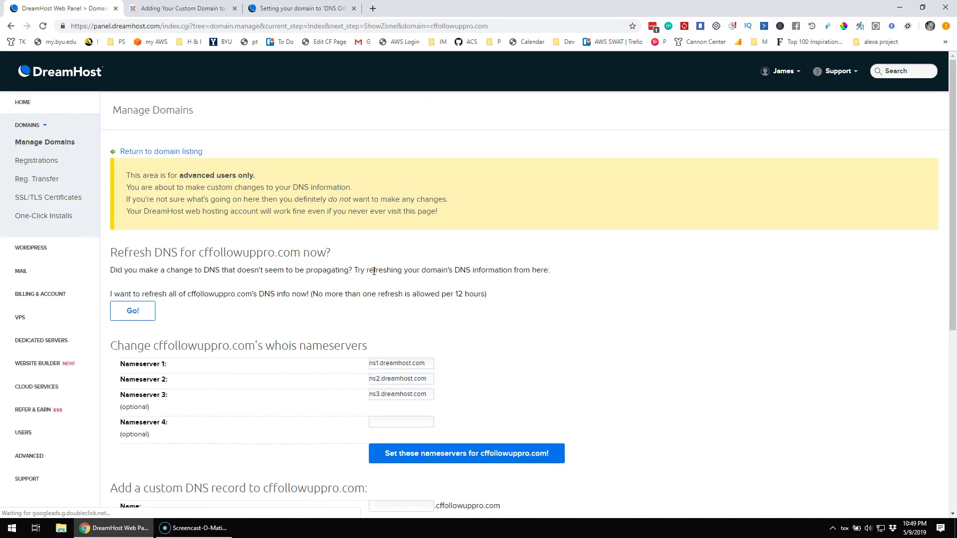
pyautogui.scroll(-6, 496, 284)
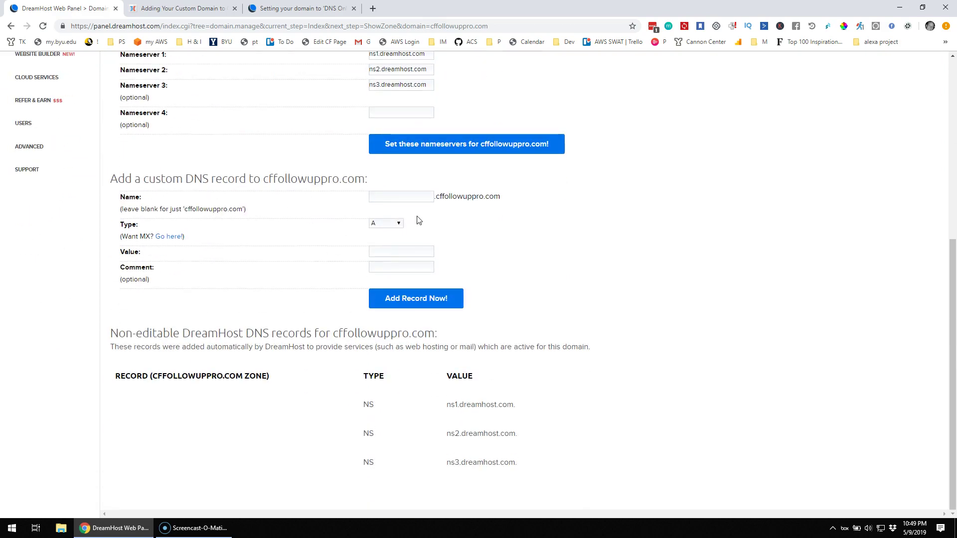
pyautogui.click(419, 197)
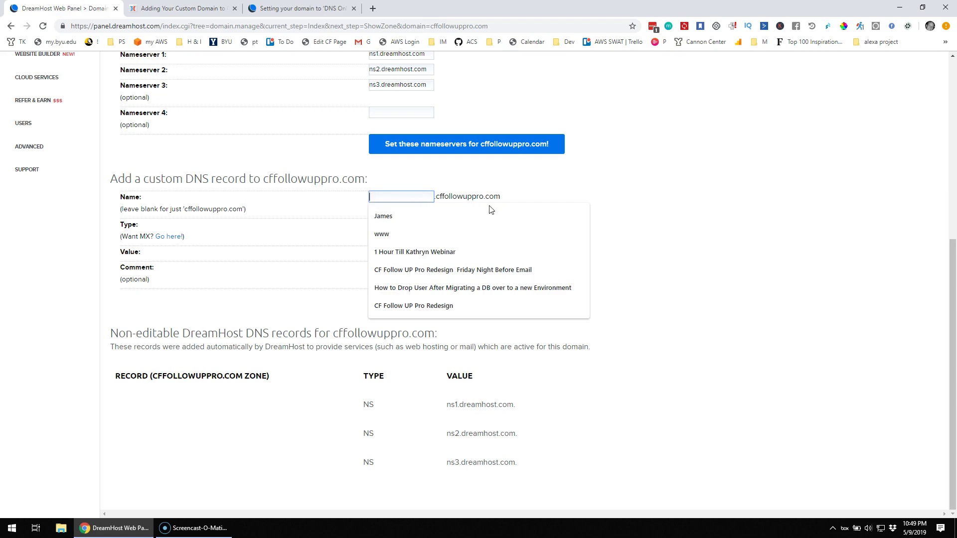
pyautogui.write('www')
pyautogui.click(591, 233)
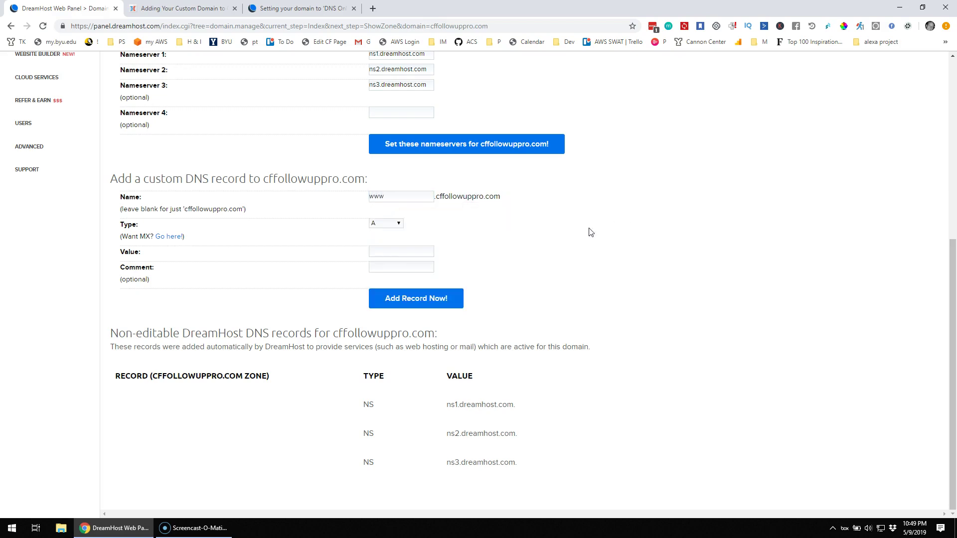
pyautogui.click(386, 224)
pyautogui.click(393, 245)
pyautogui.click(399, 251)
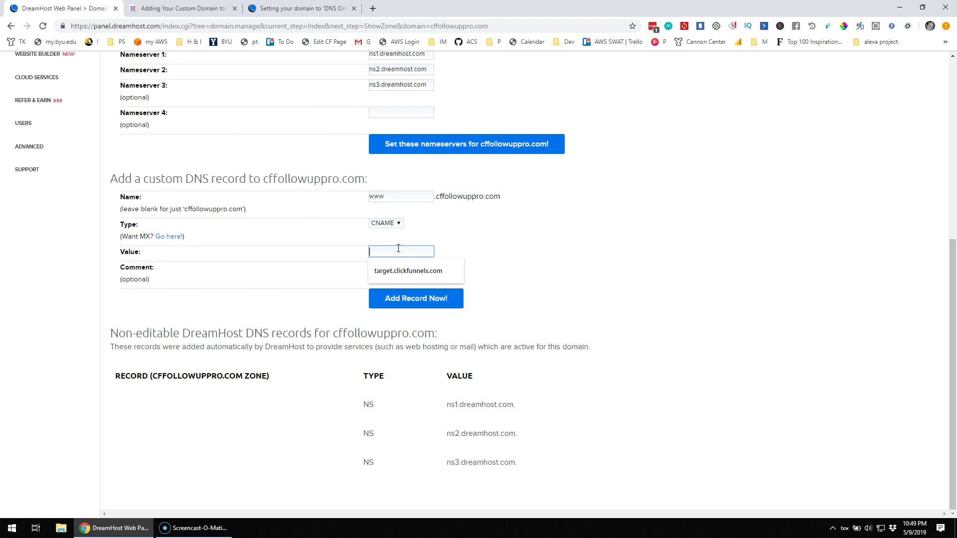
# Add the www CNAME record with value target.clickfunnels.com.
pyautogui.click(402, 271)
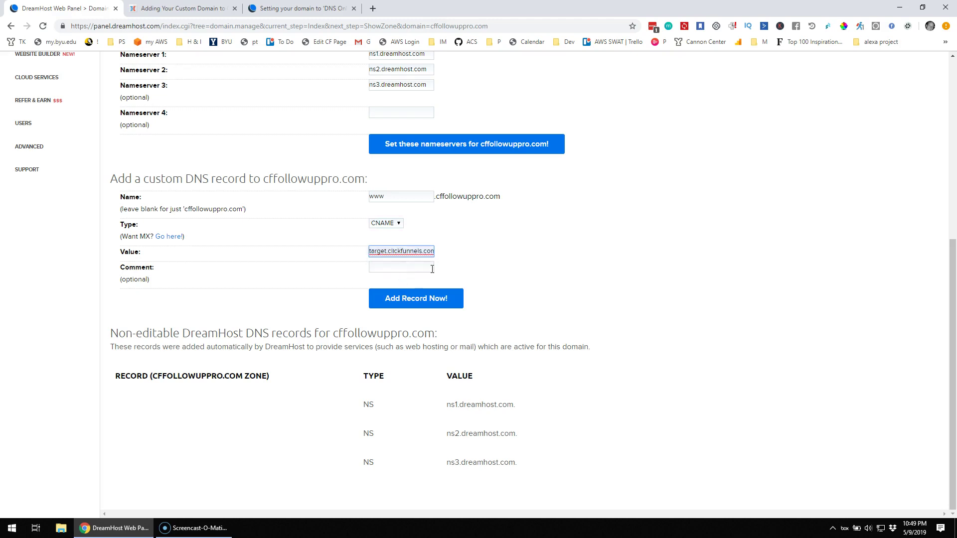
pyautogui.click(423, 299)
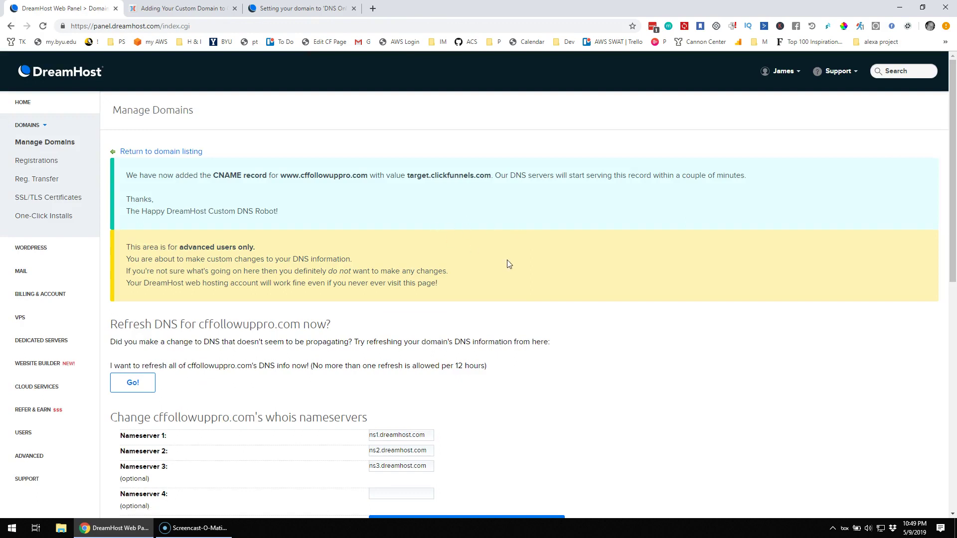
pyautogui.moveTo(194, 179); pyautogui.dragTo(534, 190)
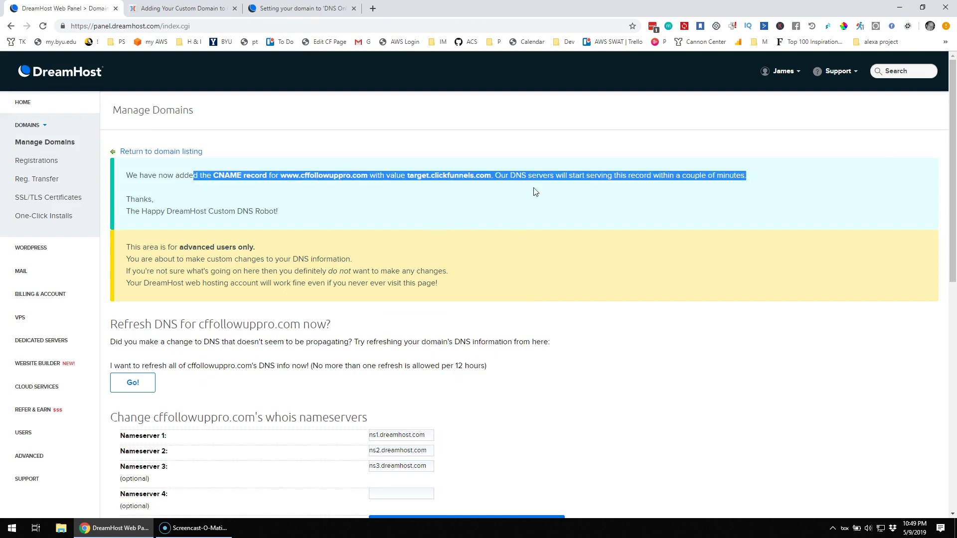
# Clear 'www' from the record's Name field, leaving it blank.
pyautogui.scroll(-2, 551, 275)
pyautogui.scroll(-4, 553, 278)
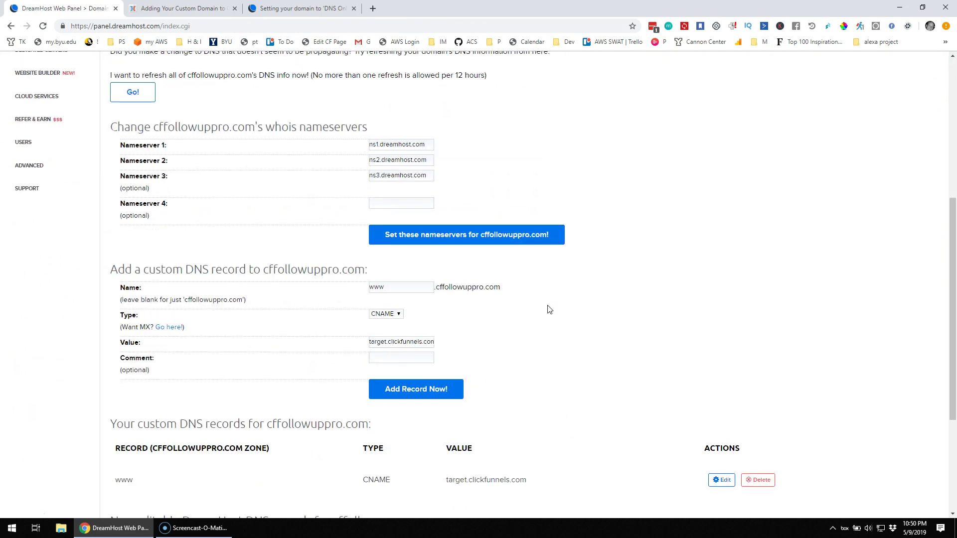
pyautogui.moveTo(394, 288); pyautogui.dragTo(360, 289)
pyautogui.press('BackSpace')
# Submit a CNAME with a blank name, which is refused as sub-domains only.
pyautogui.scroll(-1, 499, 319)
pyautogui.click(417, 327)
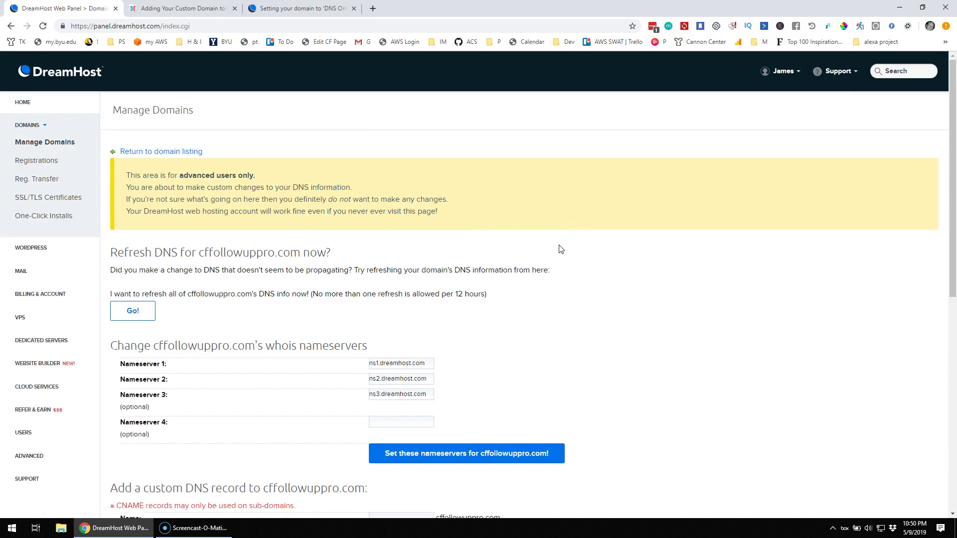
pyautogui.scroll(-4, 560, 248)
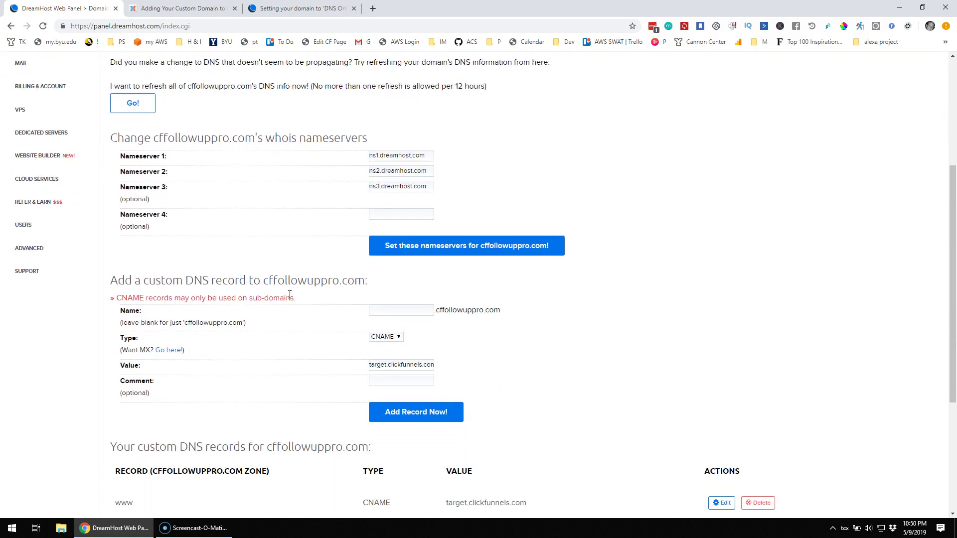
pyautogui.scroll(-4, 517, 294)
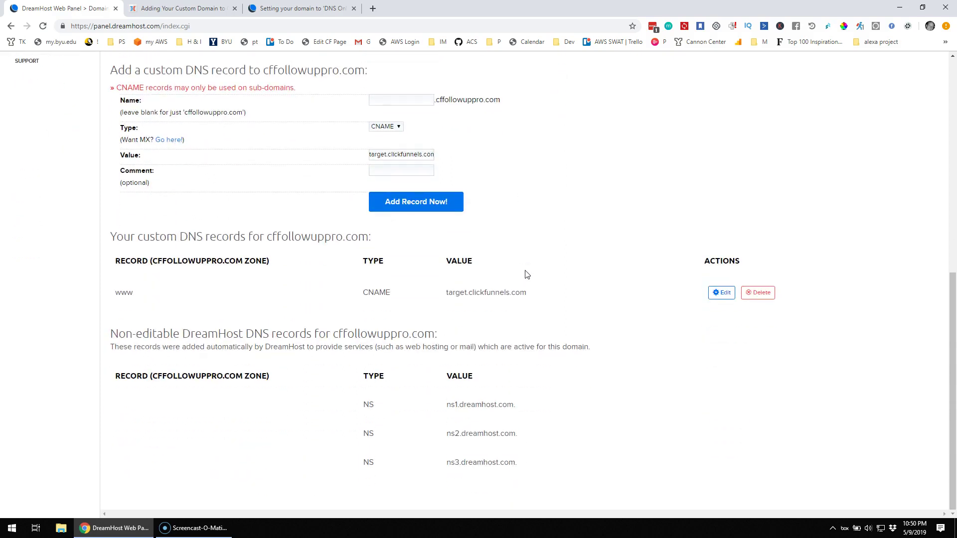
# Highlight the www CNAME to target.clickfunnels.com in the custom records table.
pyautogui.moveTo(124, 295); pyautogui.dragTo(131, 295)
pyautogui.moveTo(397, 294); pyautogui.dragTo(293, 298)
pyautogui.moveTo(542, 298); pyautogui.dragTo(451, 290)
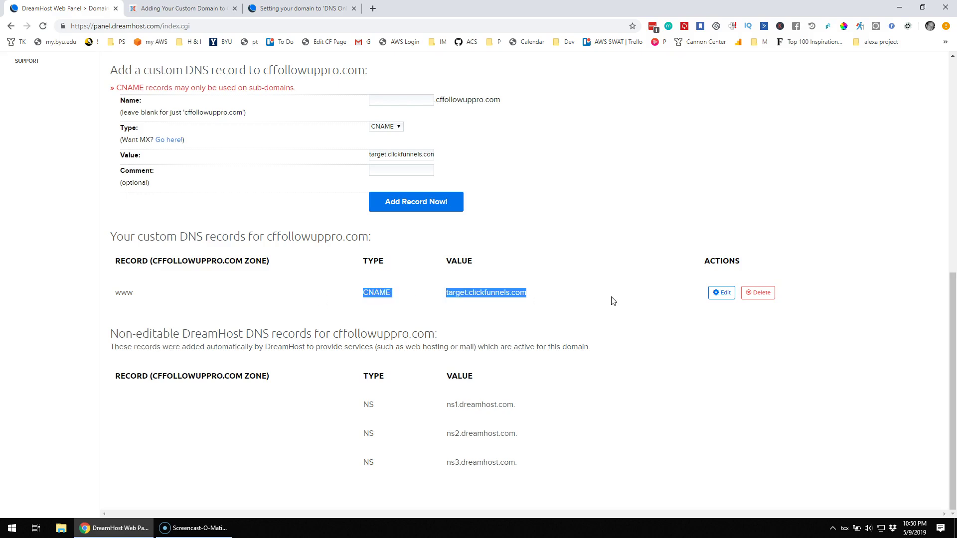
pyautogui.click(304, 302)
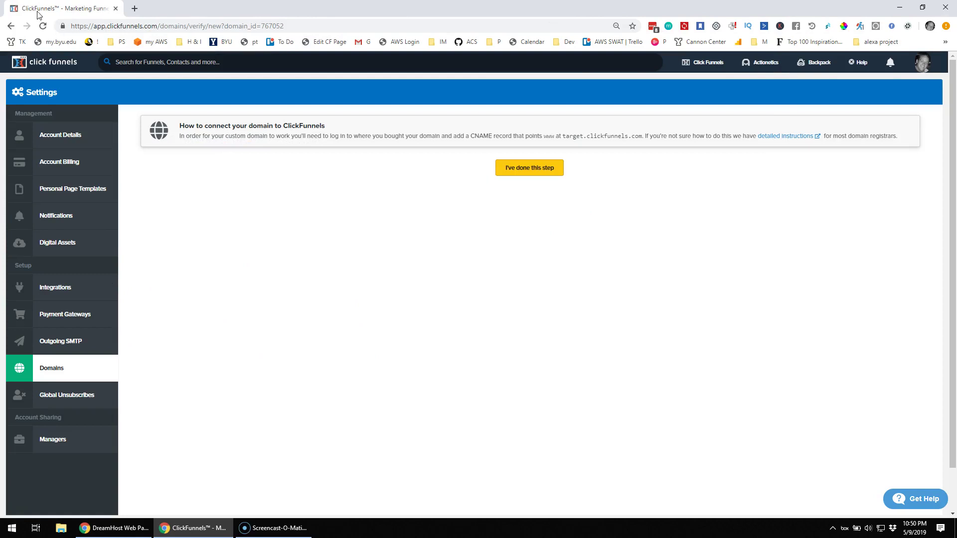
# Merge the ClickFunnels verify tab into the DreamHost window and review its CNAME instructions.
pyautogui.moveTo(38, 14); pyautogui.dragTo(419, 9)
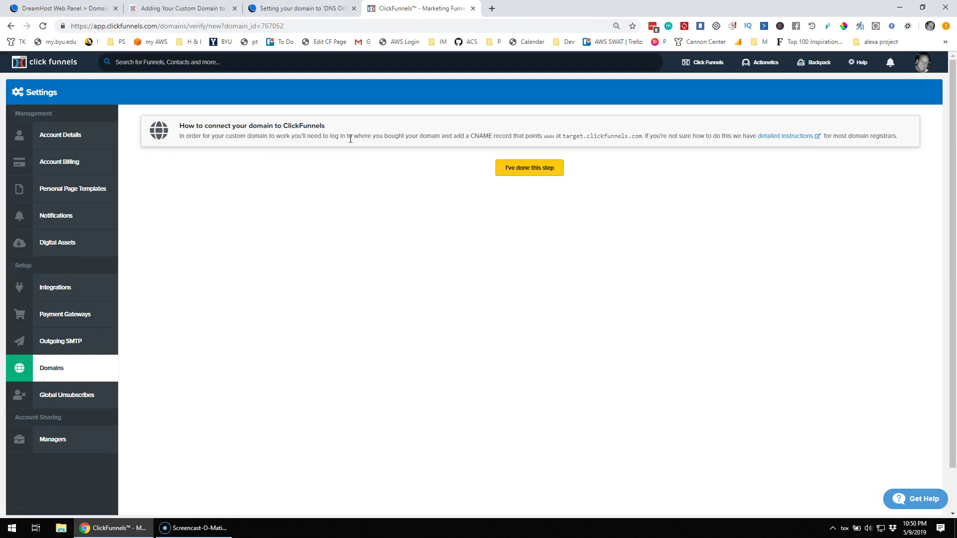
pyautogui.moveTo(351, 139); pyautogui.dragTo(665, 141)
pyautogui.click(674, 233)
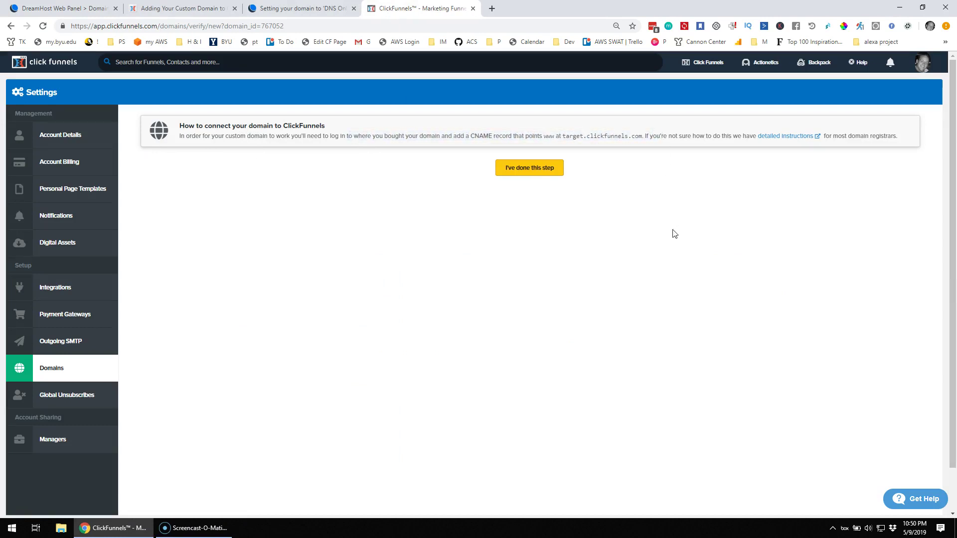
# Confirm the www CNAME step and browse the funnel dropdown without associating a funnel.
pyautogui.click(527, 171)
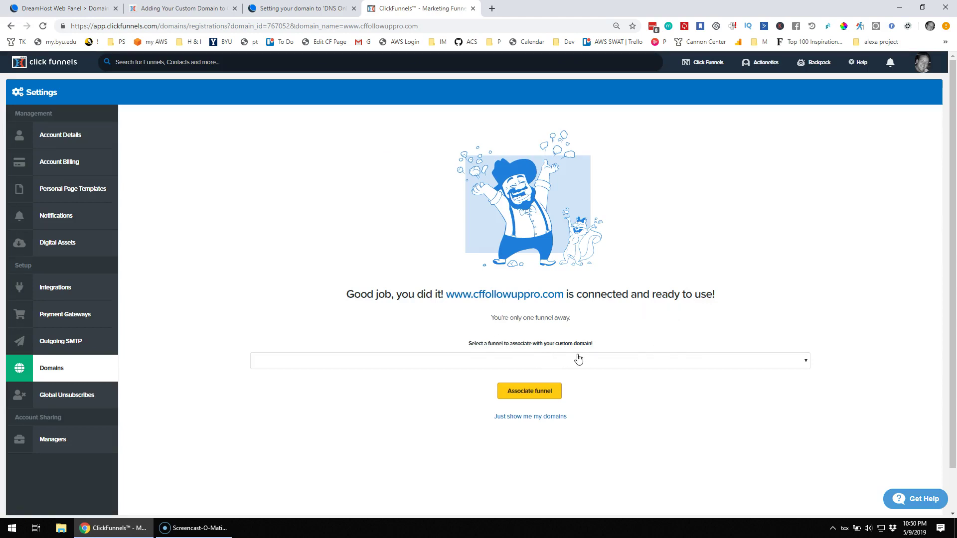
pyautogui.click(639, 366)
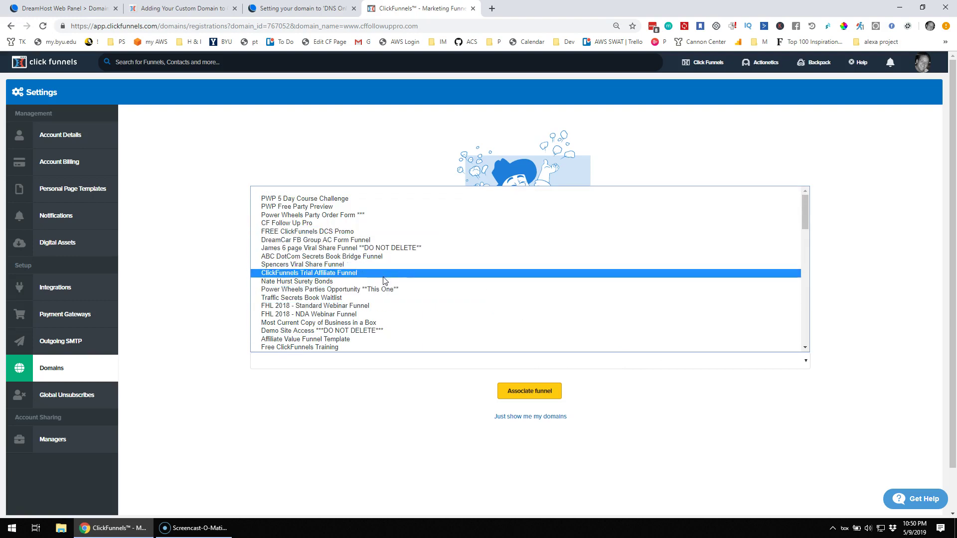
pyautogui.scroll(-3, 401, 251)
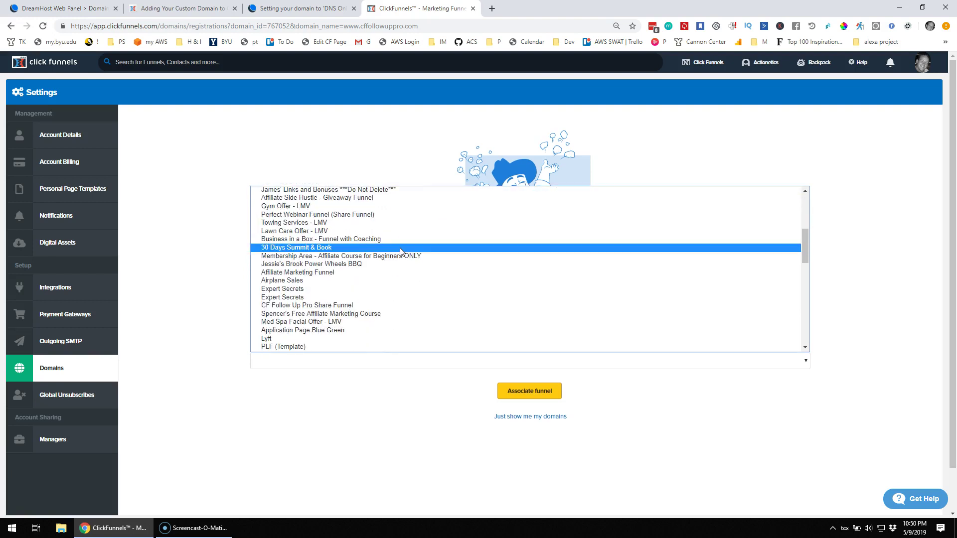
pyautogui.scroll(-10, 400, 252)
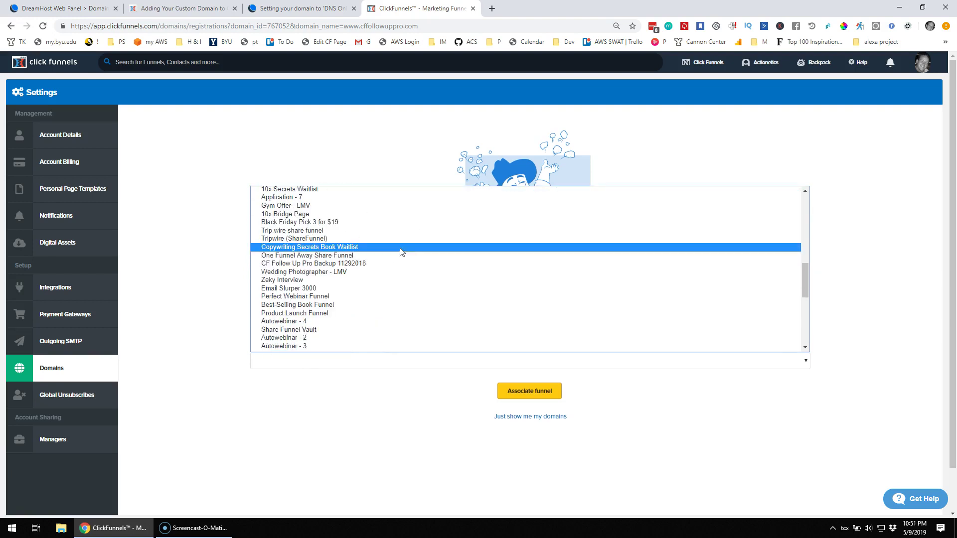
pyautogui.scroll(3, 401, 252)
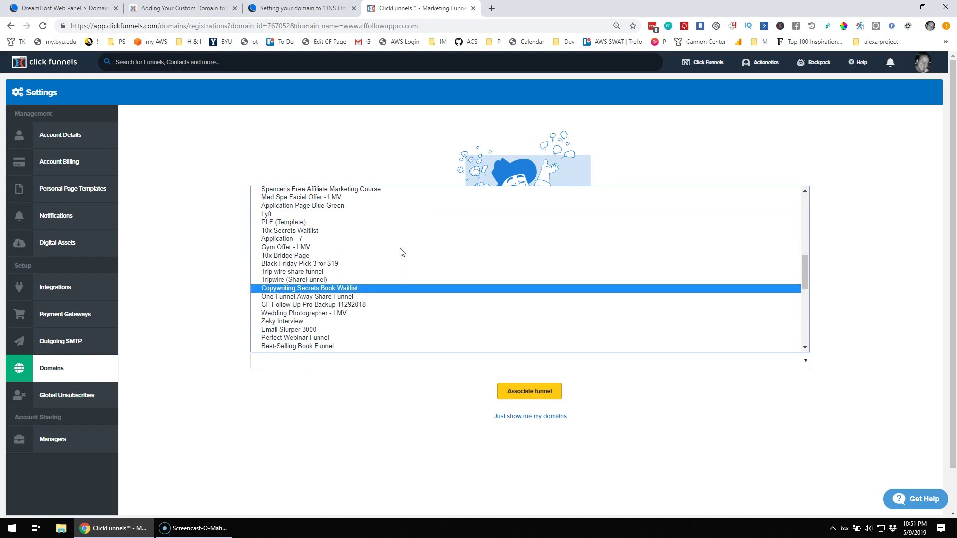
pyautogui.scroll(5, 400, 251)
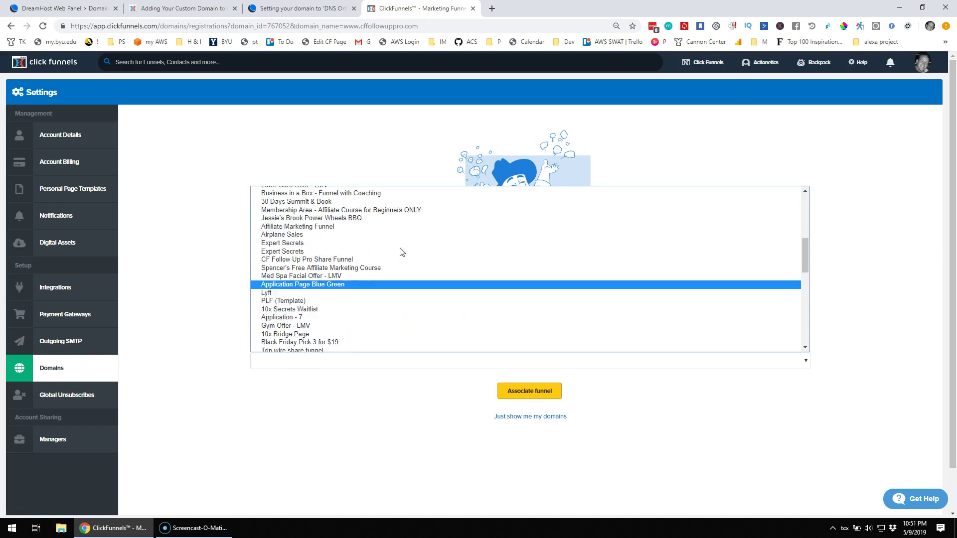
pyautogui.click(389, 198)
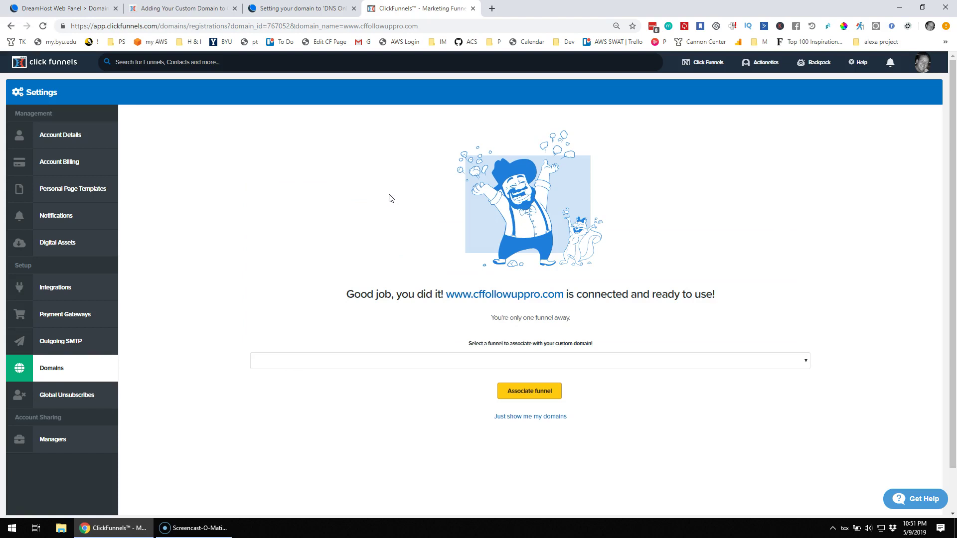
pyautogui.press('Down')
pyautogui.press('Down')
pyautogui.press('Down')
pyautogui.press('Up')
pyautogui.press('Up')
pyautogui.press('Up')
pyautogui.press('Down')
pyautogui.press('Down')
pyautogui.moveTo(707, 62)
pyautogui.click(700, 82)
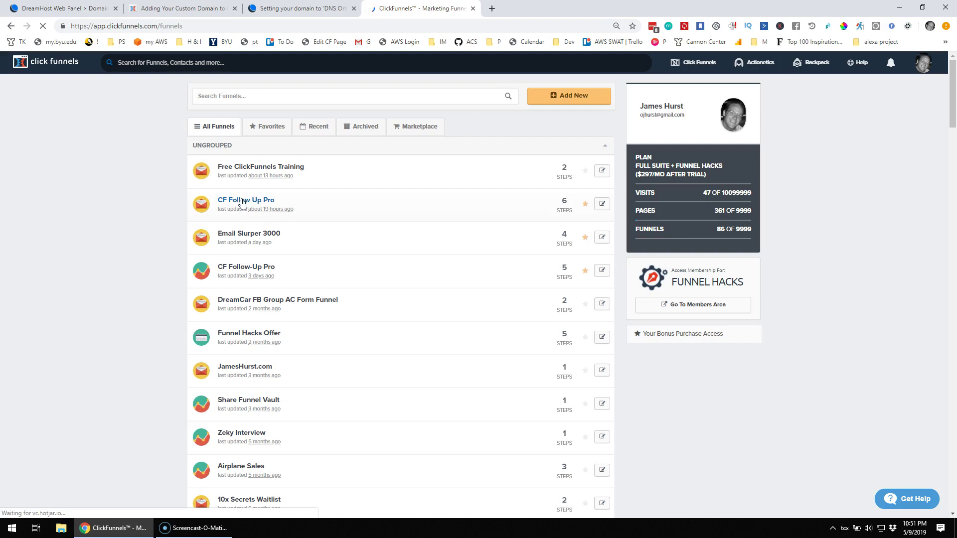
pyautogui.click(239, 268)
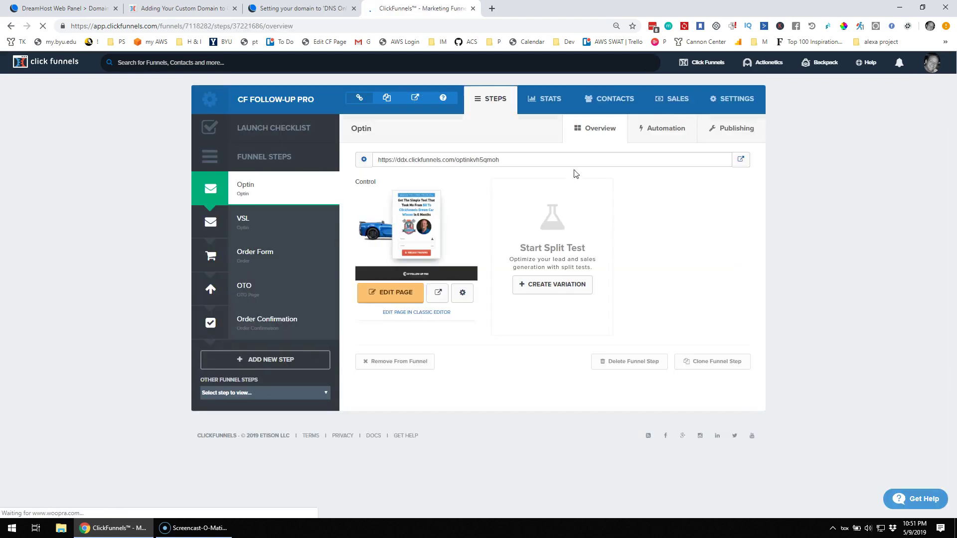
pyautogui.click(741, 102)
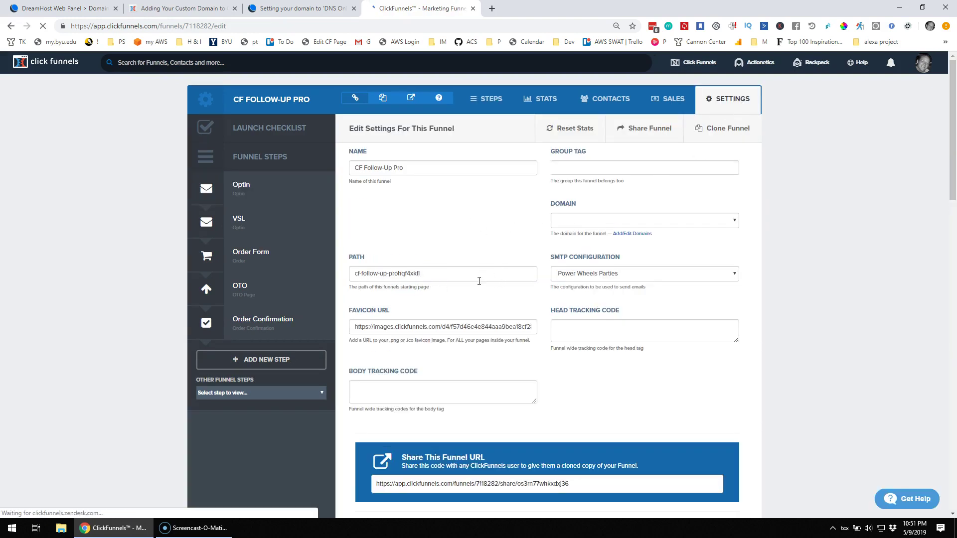
pyautogui.click(687, 220)
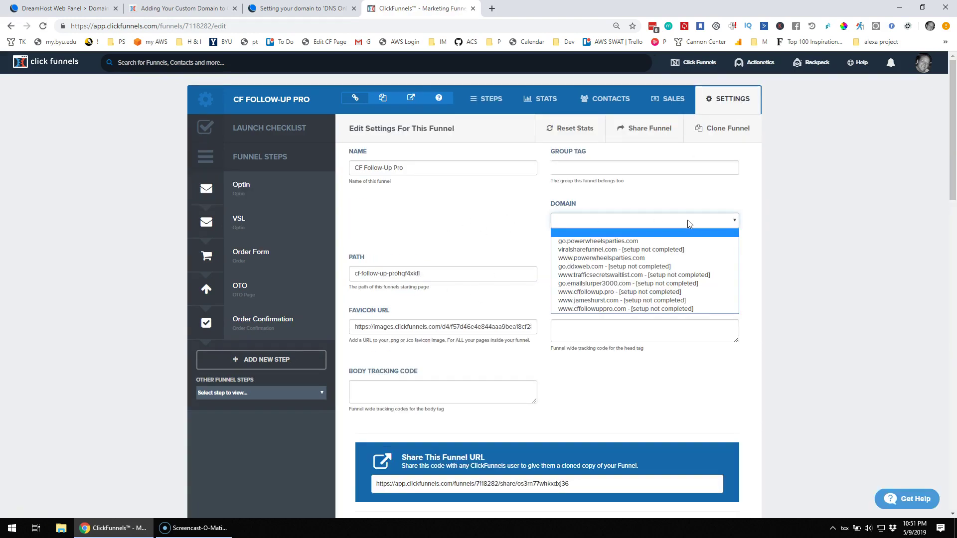
pyautogui.click(652, 310)
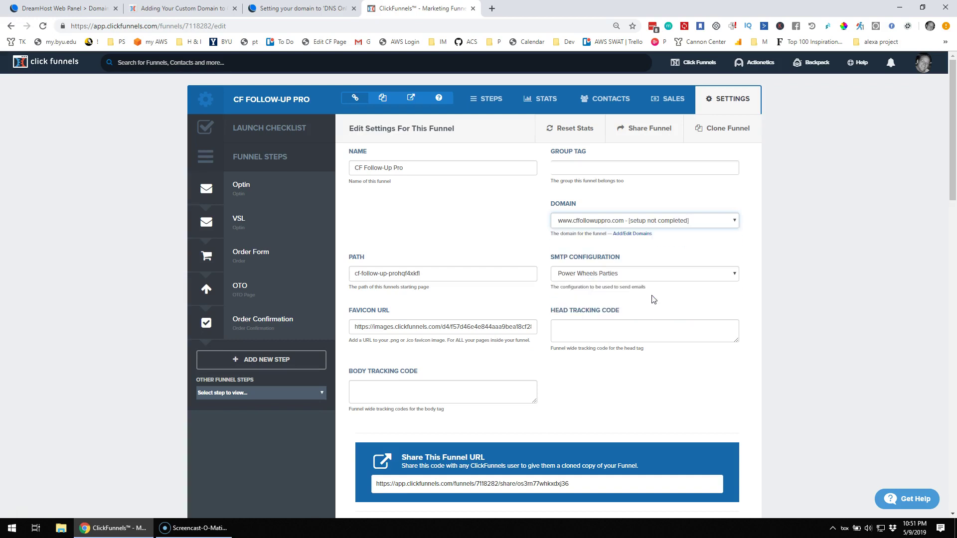
pyautogui.scroll(-15, 657, 314)
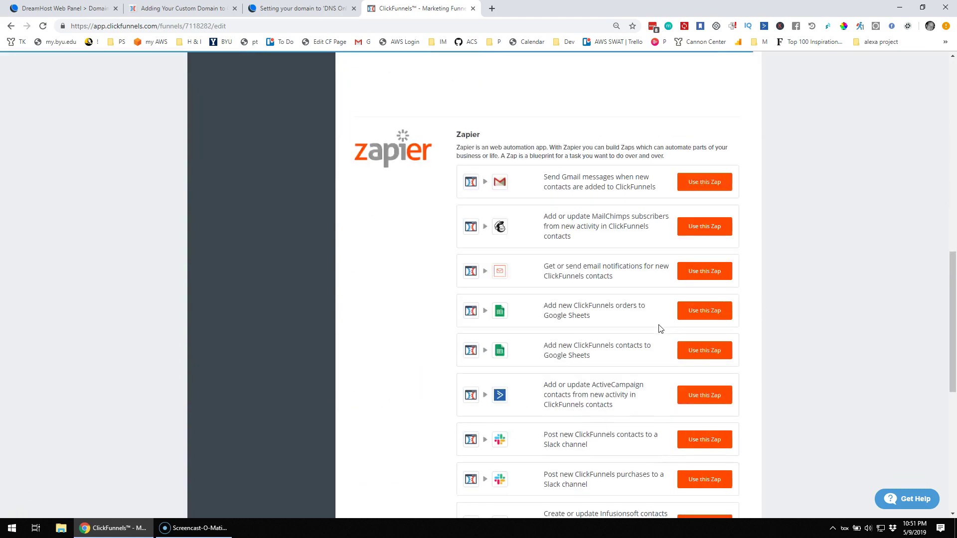
pyautogui.scroll(-8, 659, 329)
pyautogui.click(697, 444)
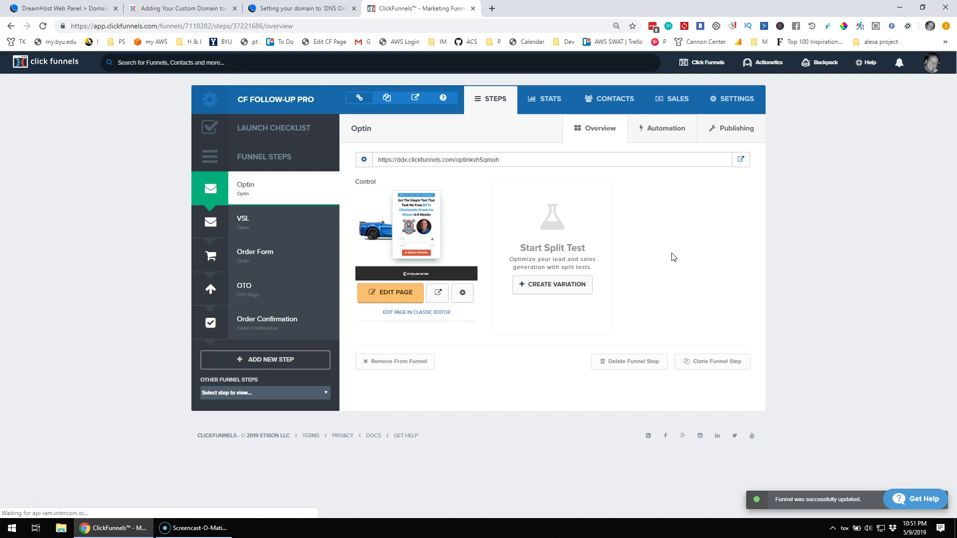
# Return to DreamHost's Hosted Domains list and highlight cffollowuppro.com's DNS Only status.
pyautogui.click(70, 6)
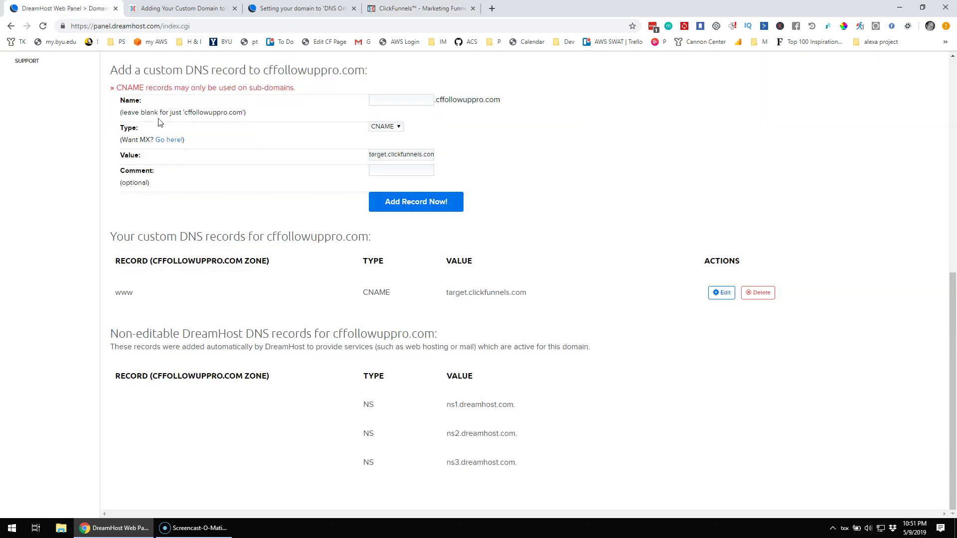
pyautogui.scroll(7, 300, 163)
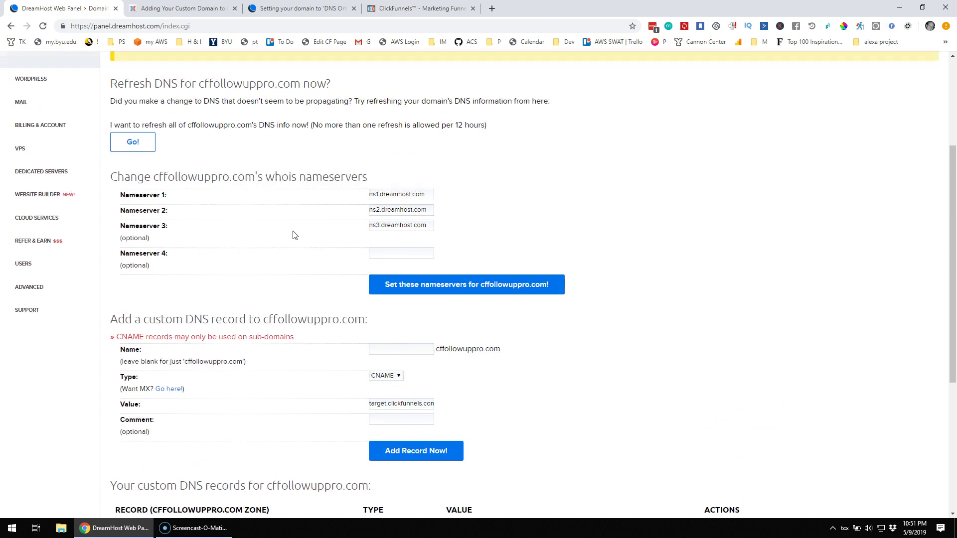
pyautogui.scroll(1, 293, 235)
pyautogui.click(160, 154)
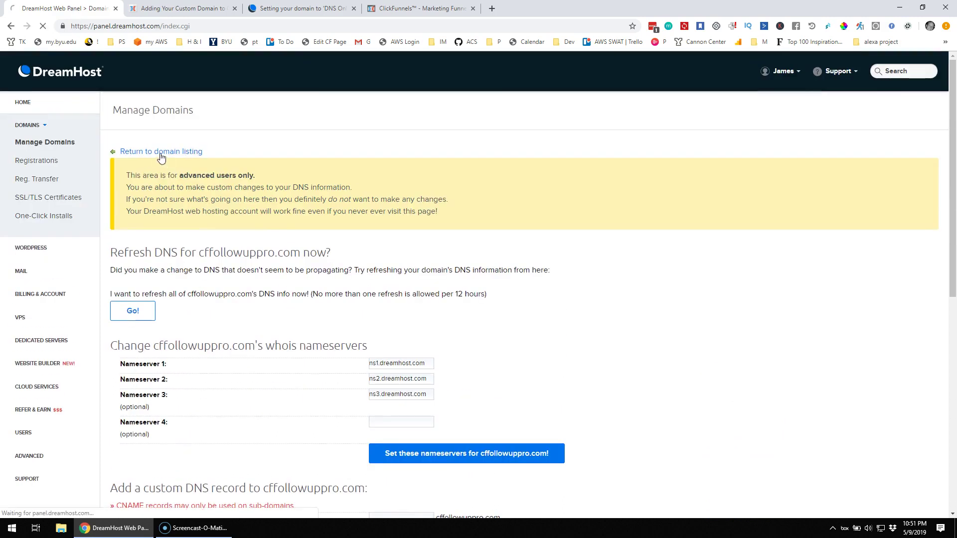
pyautogui.scroll(-1, 488, 321)
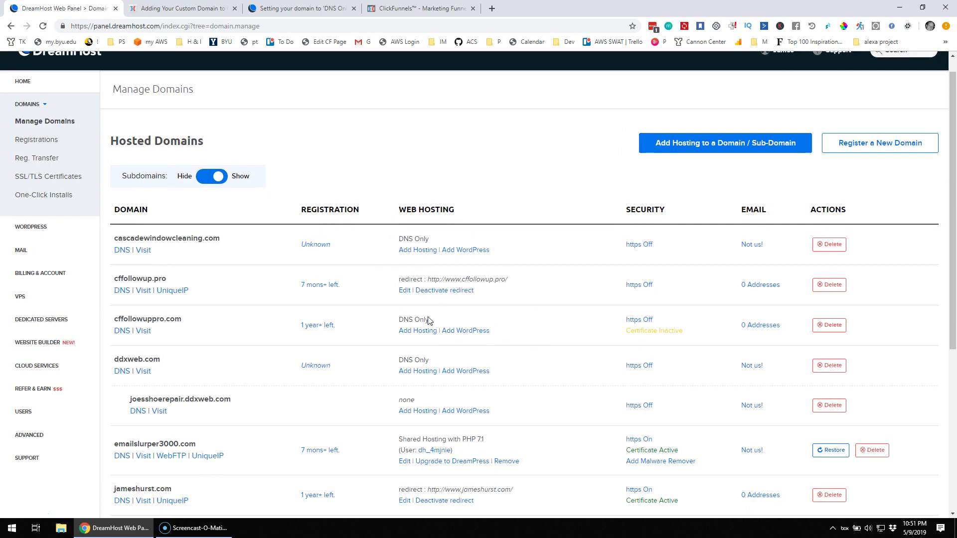
pyautogui.scroll(-2, 499, 314)
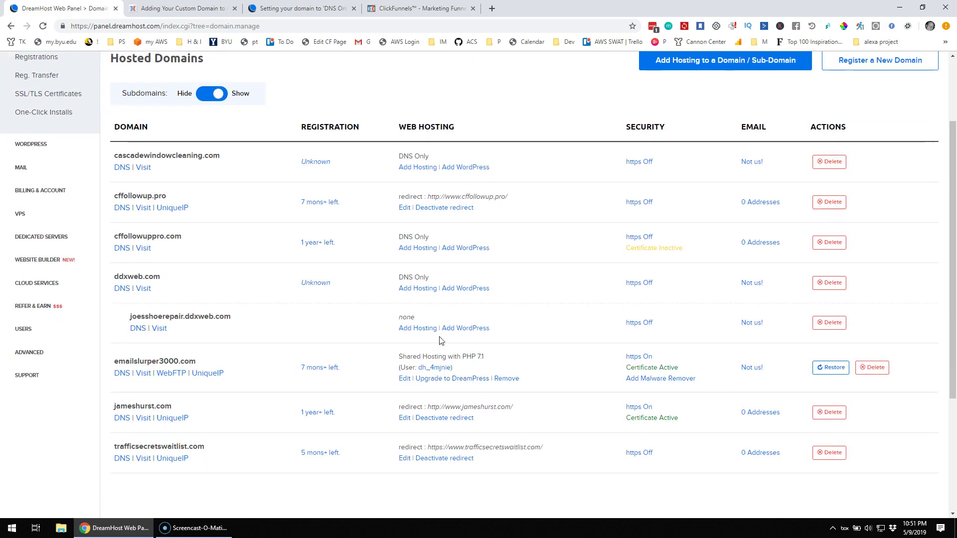
pyautogui.scroll(-1, 503, 388)
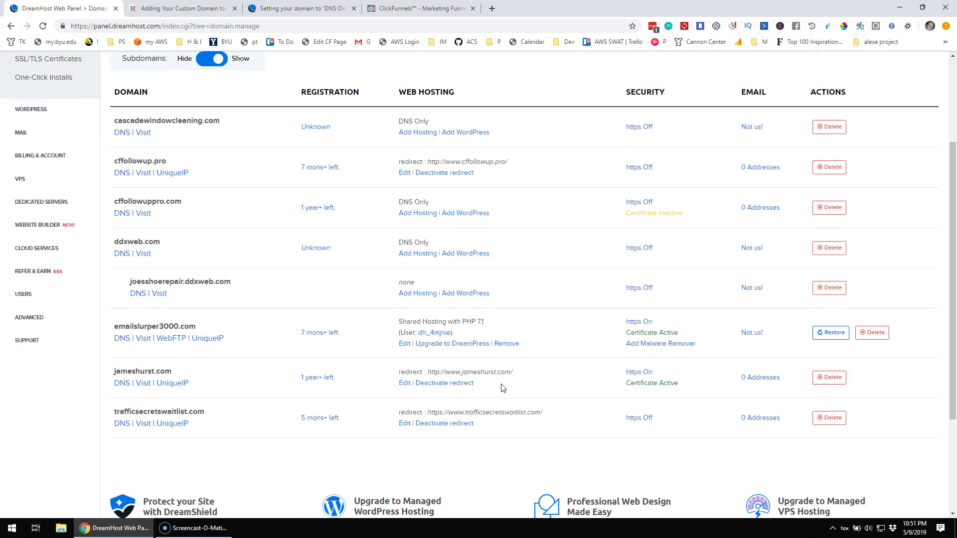
pyautogui.scroll(2, 502, 388)
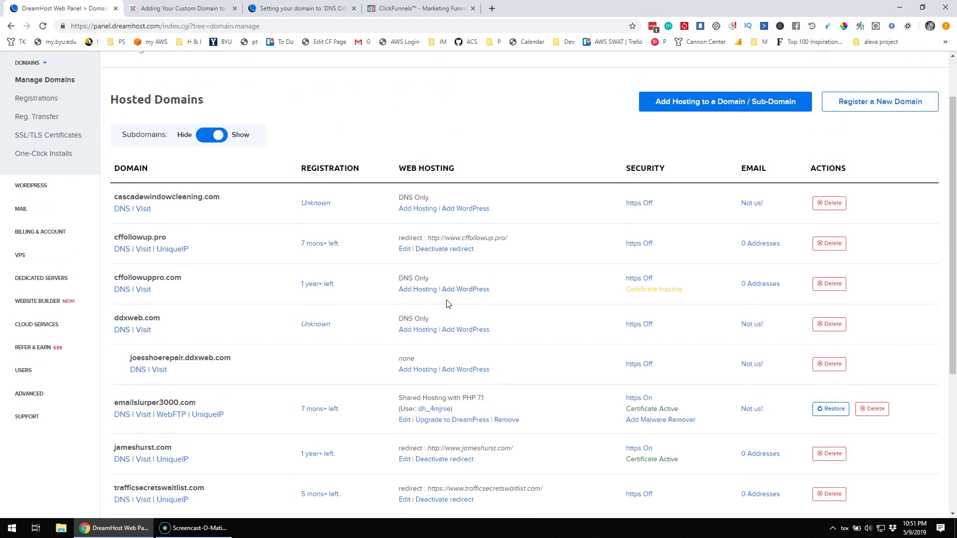
pyautogui.moveTo(396, 280); pyautogui.dragTo(425, 279)
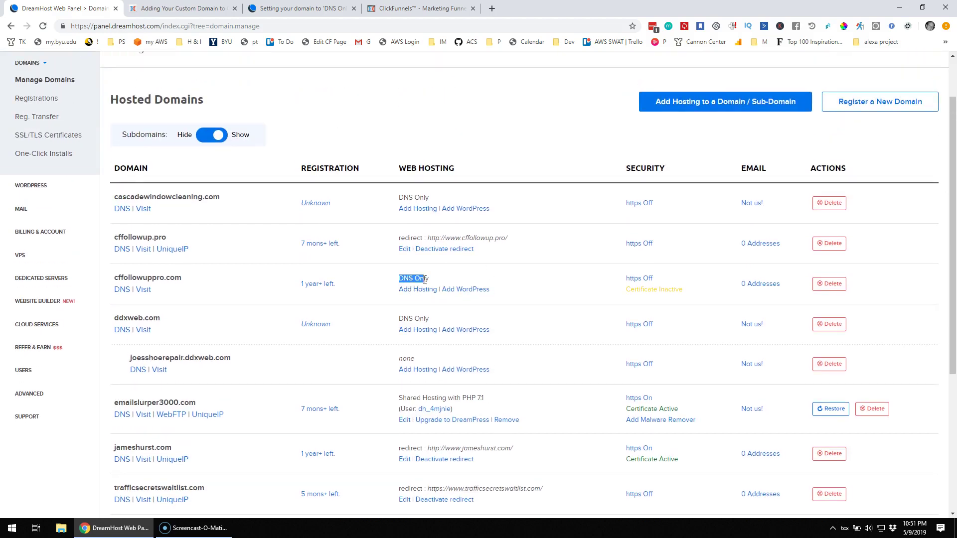